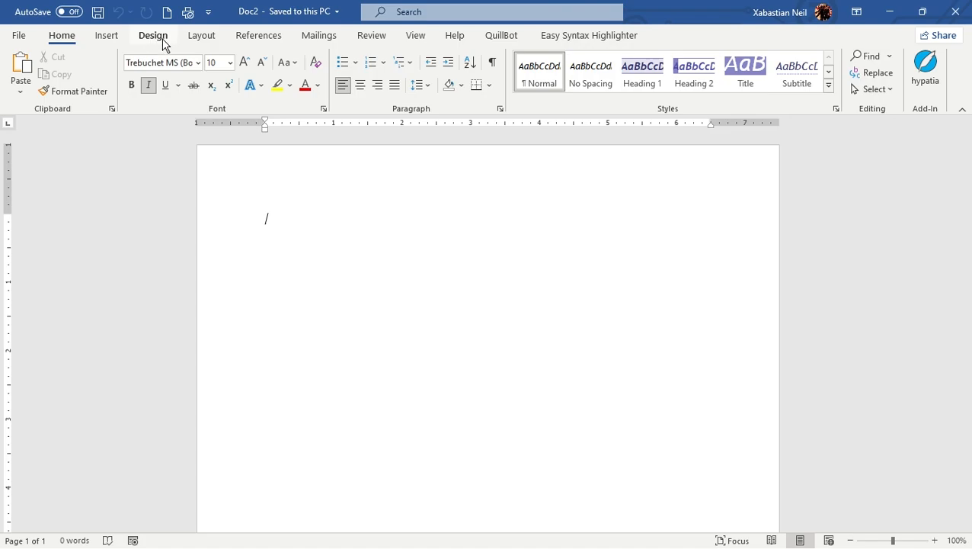
# Step: Apply the Narrow margin preset to the document and restore the Normal preset with 1" margins
pyautogui.click(180, 44)
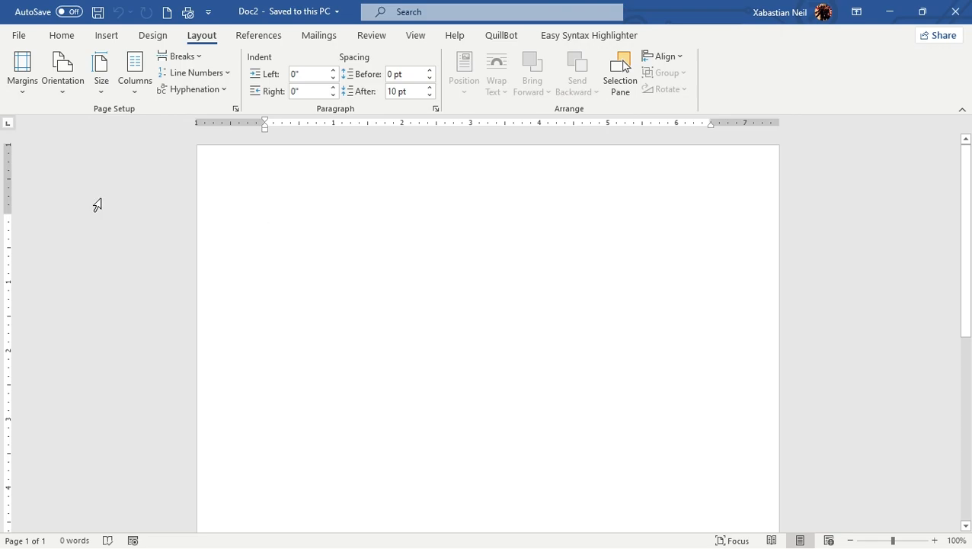
pyautogui.click(27, 91)
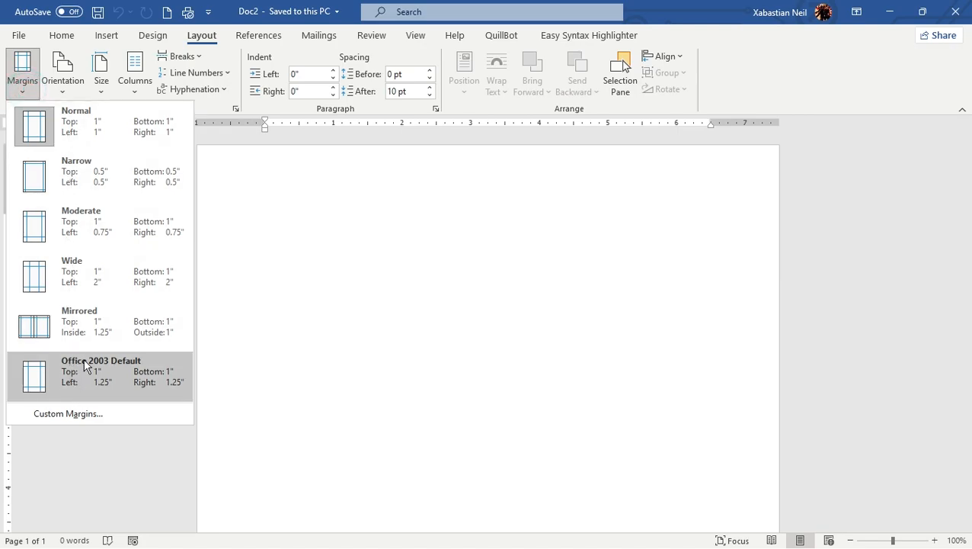
pyautogui.click(118, 175)
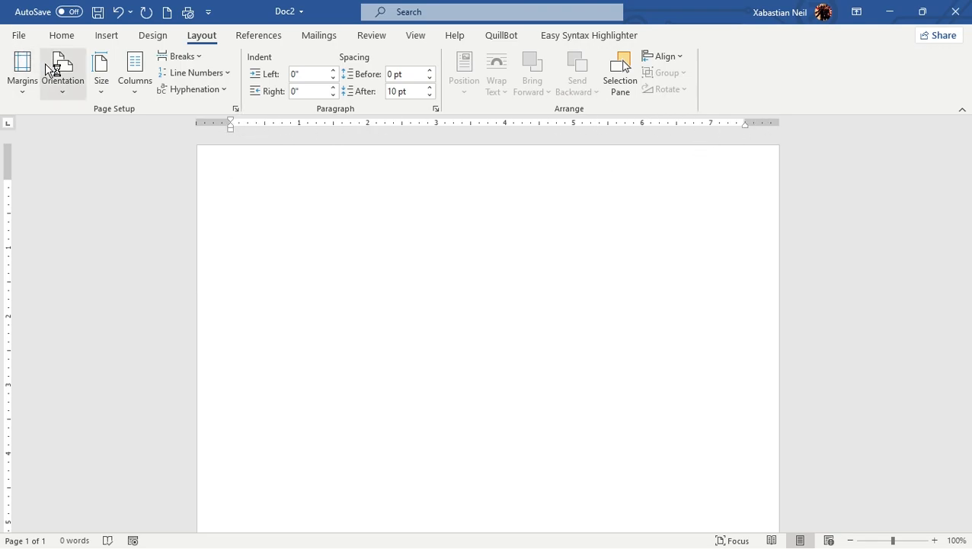
pyautogui.click(22, 68)
pyautogui.click(91, 120)
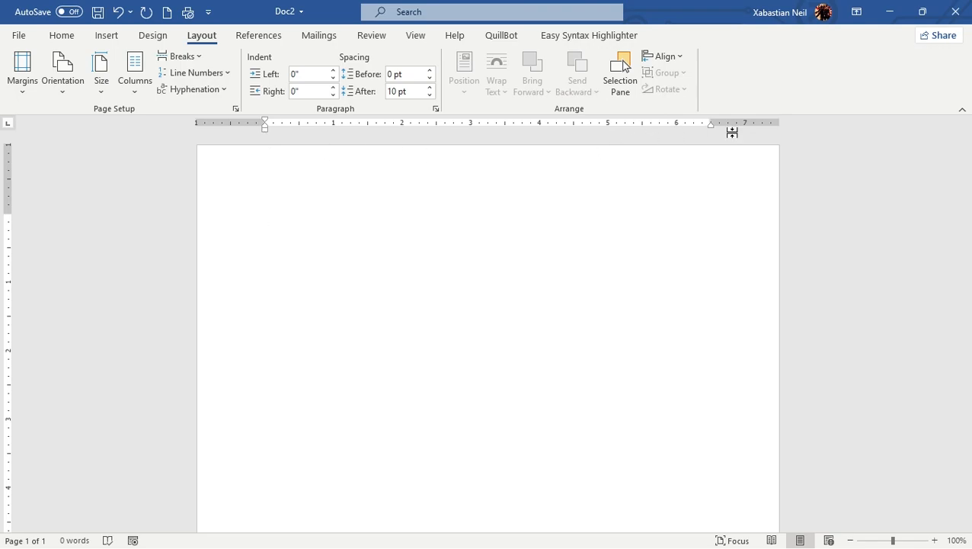
# Step: Apply the Moderate margin preset with 0.75" left and right margins and look over the page
pyautogui.click(23, 92)
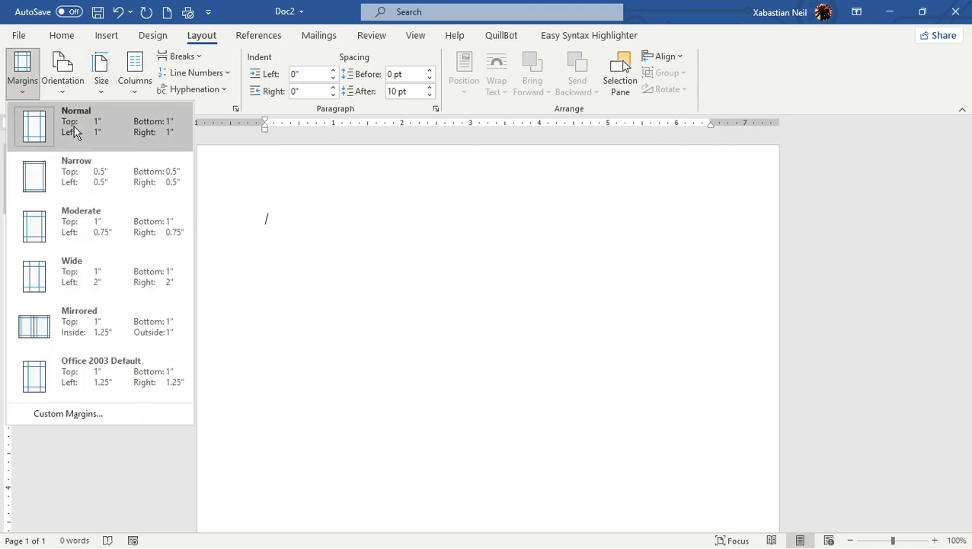
pyautogui.click(130, 218)
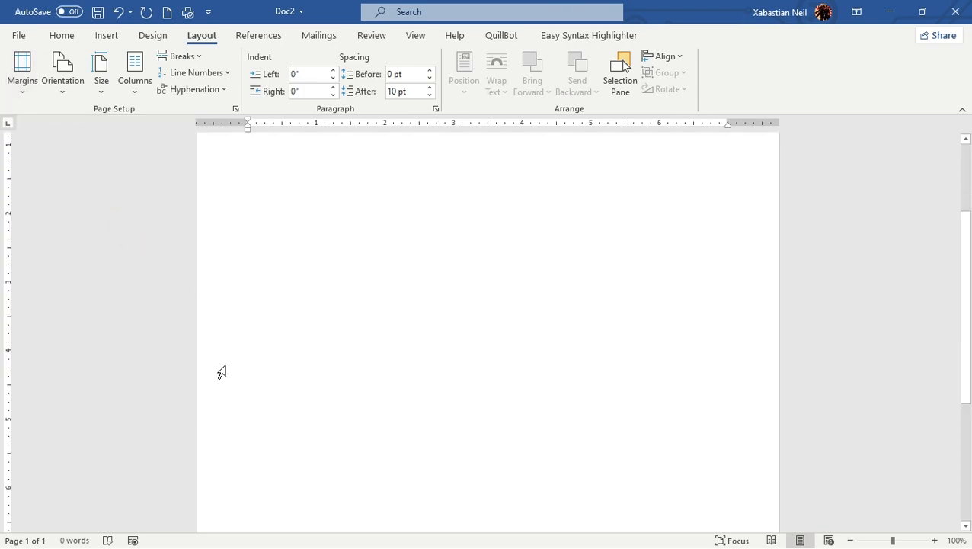
pyautogui.scroll(-3, 288, 357)
pyautogui.scroll(3, 15, 472)
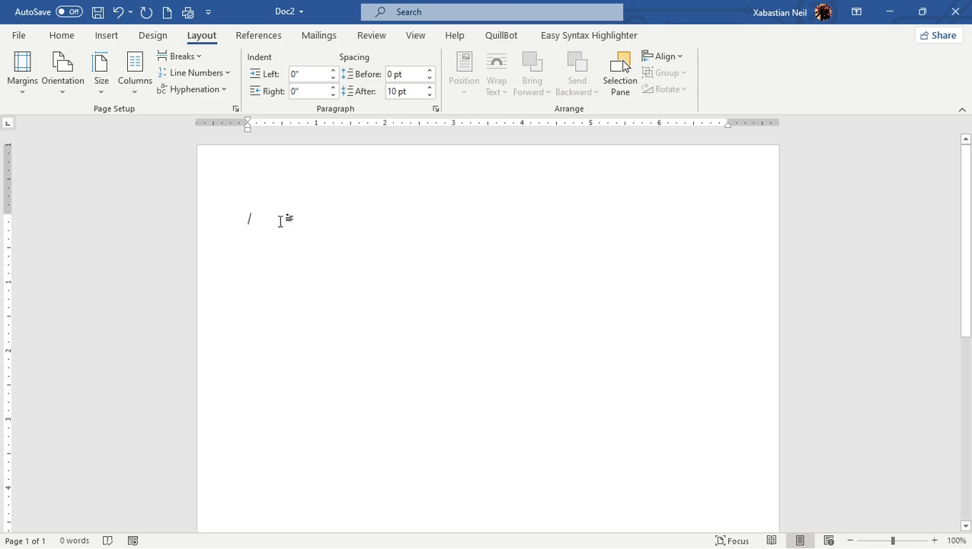
pyautogui.scroll(-10, 386, 471)
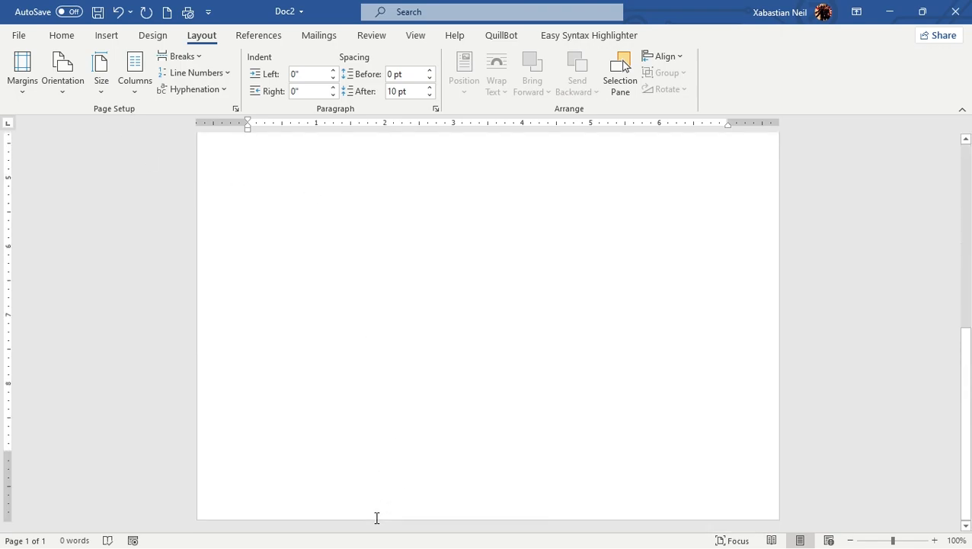
pyautogui.scroll(10, 375, 515)
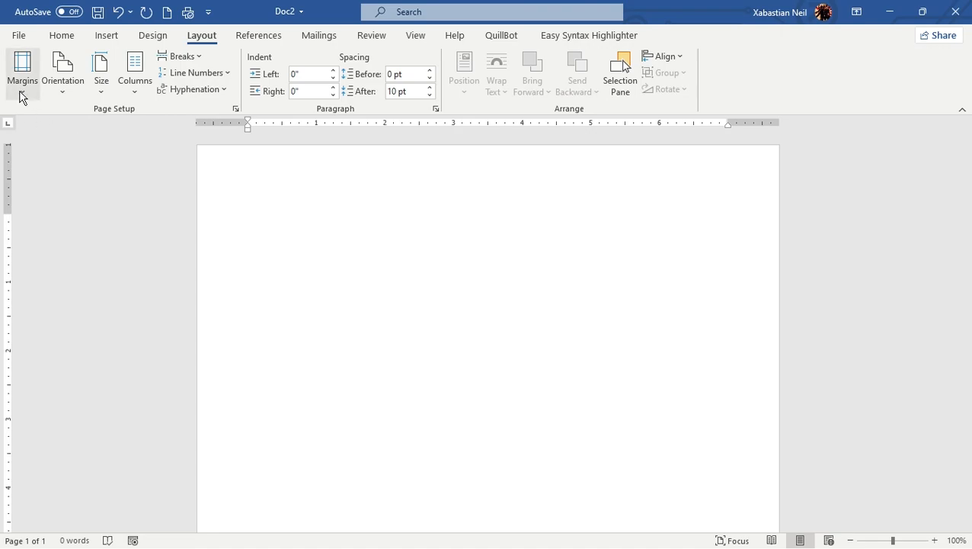
# Step: Apply the Wide margin preset with 2" left and right margins to the document
pyautogui.click(21, 94)
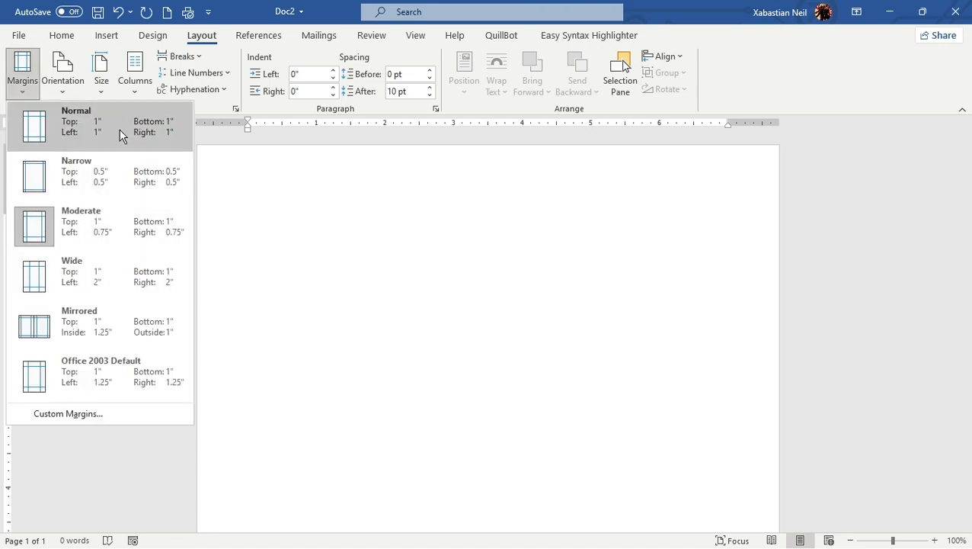
pyautogui.click(68, 287)
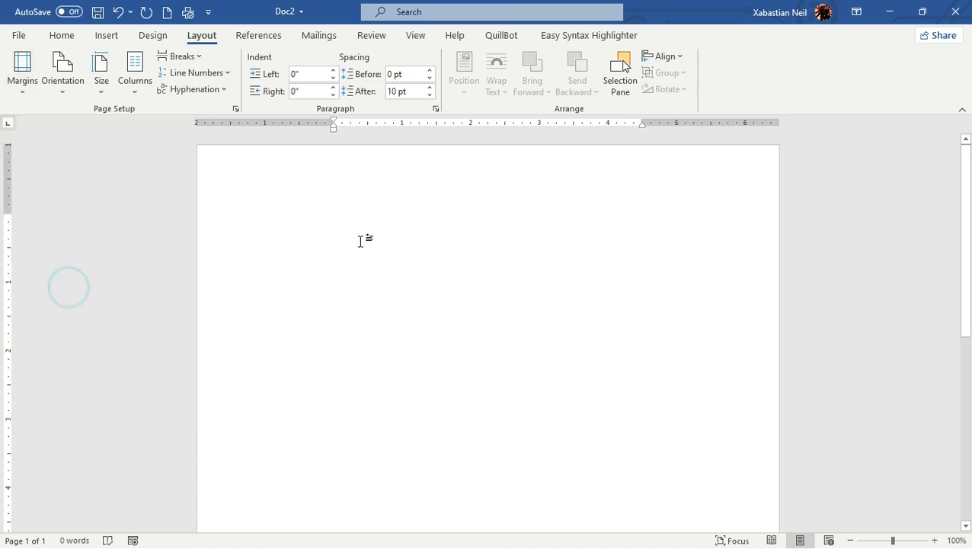
pyautogui.click(341, 211)
pyautogui.scroll(-3, 532, 407)
pyautogui.scroll(3, 532, 407)
# Step: Enter a filler line of "hjsdf" followed by repeated "j" past the right margin and paste a copy below it
pyautogui.write('hjsdfjjjjjjjjjjjjjjjj')
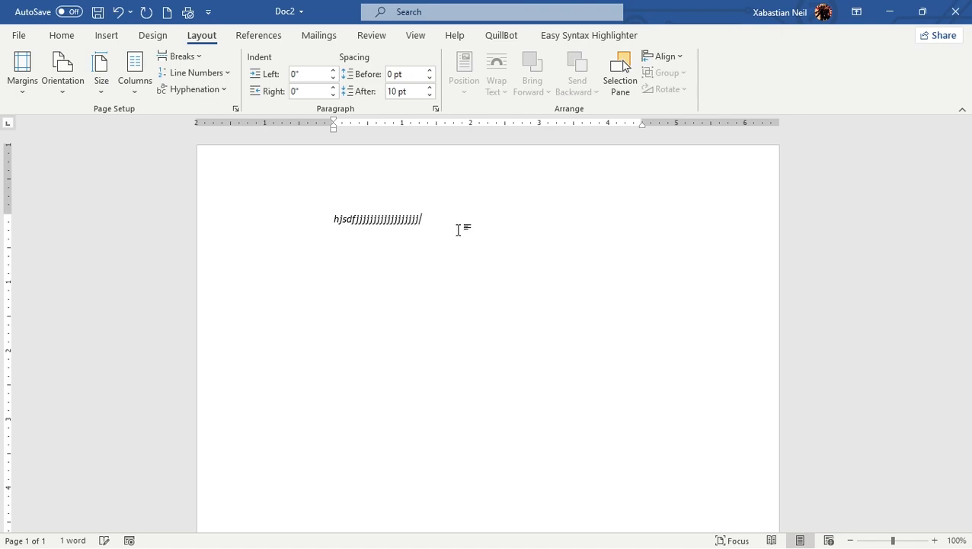
pyautogui.write('jjjjjjjjjjjjjjjjjjjjjjjjjjjjjjjjjjjjjjjjjjjjjjjjjjjjjjjjj')
pyautogui.moveTo(643, 226); pyautogui.dragTo(306, 216)
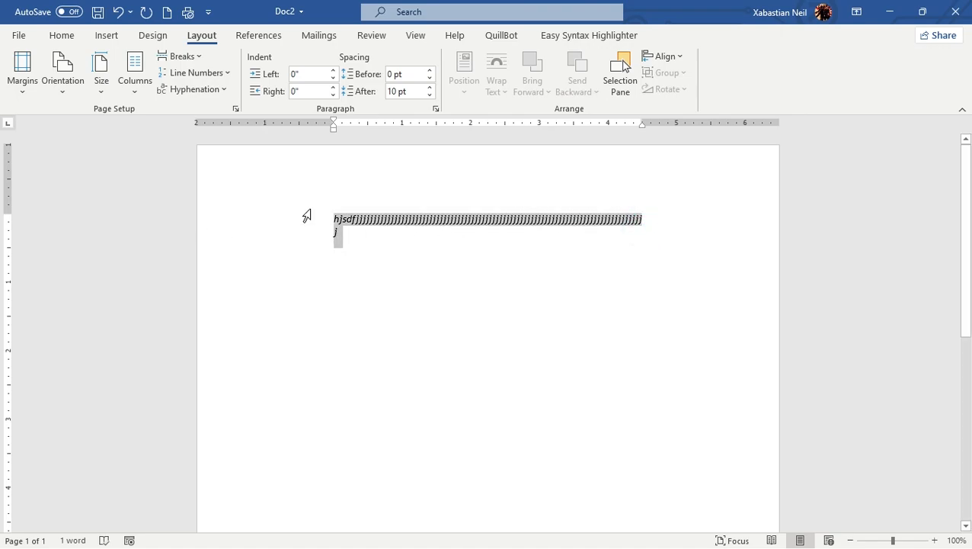
pyautogui.click(387, 241)
pyautogui.press('Return')
pyautogui.hotkey('ctrl', 'v')
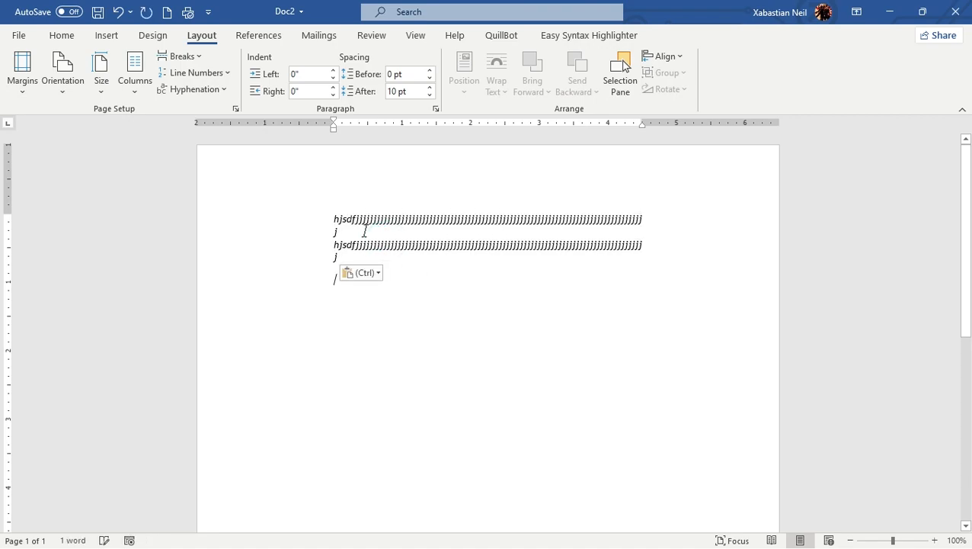
# Step: Paste further copies of the filler line until the text fills the page and reaches a second one
pyautogui.hotkey('ctrl', 'v')
pyautogui.hotkey('ctrl', 'v')
pyautogui.hotkey('ctrl', 'v')
pyautogui.hotkey('ctrl', 'v')
pyautogui.hotkey('ctrl', 'v')
pyautogui.hotkey('ctrl', 'v')
pyautogui.press('ctrl')
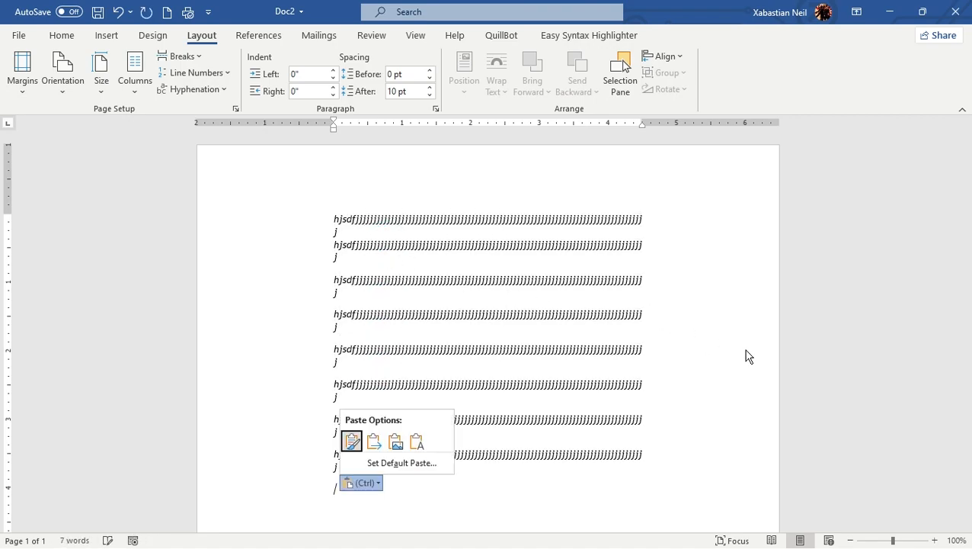
pyautogui.click(610, 458)
pyautogui.scroll(-3, 521, 473)
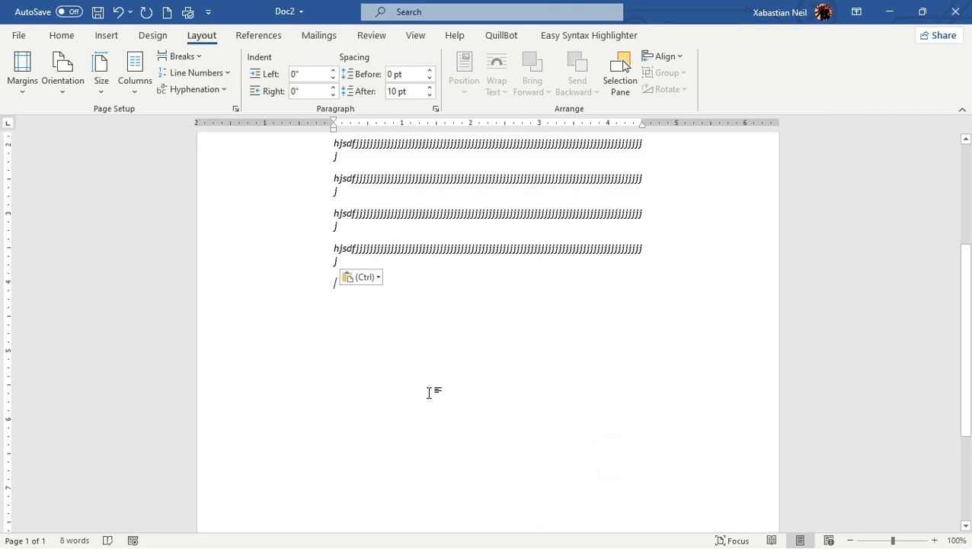
pyautogui.hotkey('ctrl', 'v')
pyautogui.hotkey('ctrl', 'v')
pyautogui.hotkey('ctrl', 'v')
pyautogui.hotkey('ctrl', 'v')
pyautogui.press('ctrl')
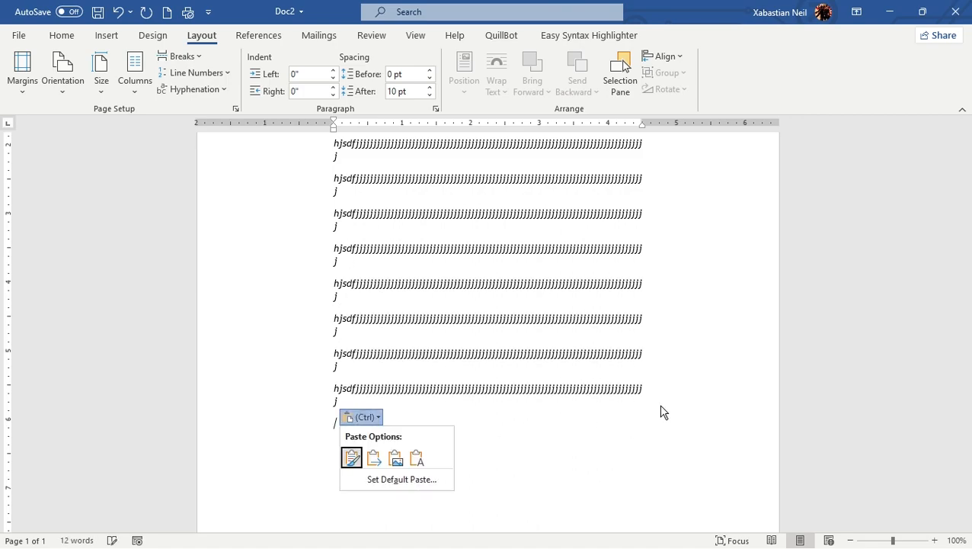
pyautogui.scroll(-3, 662, 412)
pyautogui.click(378, 262)
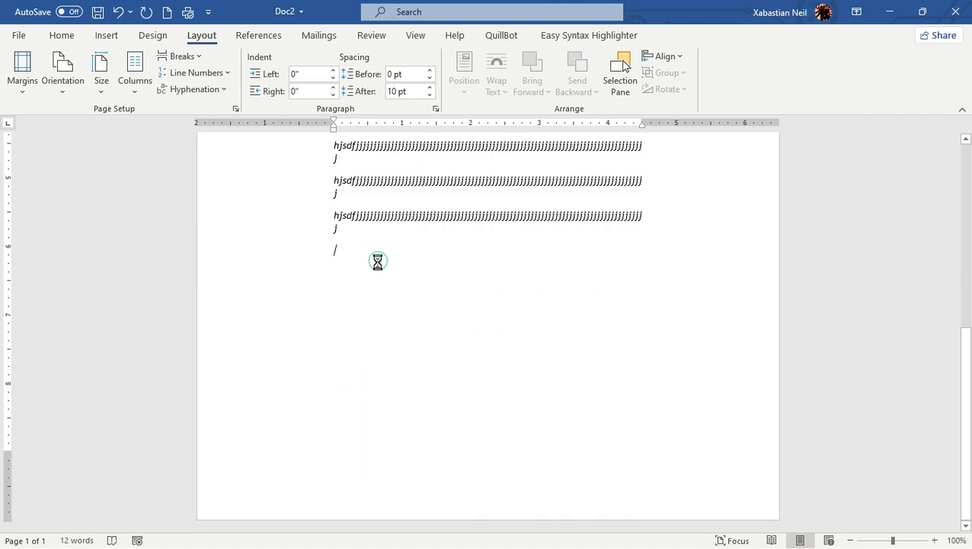
pyautogui.hotkey('ctrl', 'v')
pyautogui.hotkey('ctrl', 'v')
pyautogui.hotkey('ctrl', 'v')
pyautogui.hotkey('ctrl', 'v')
pyautogui.hotkey('ctrl', 'v')
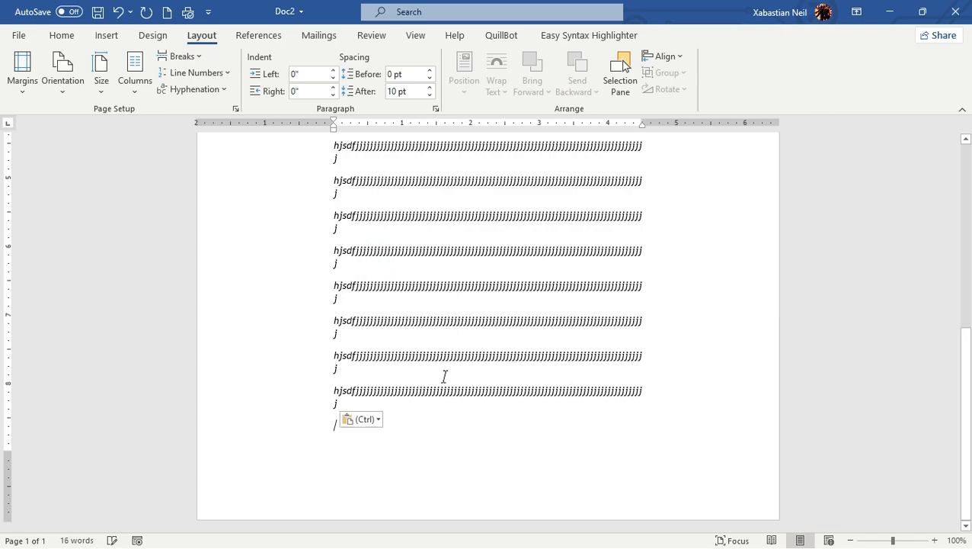
pyautogui.hotkey('ctrl', 'v')
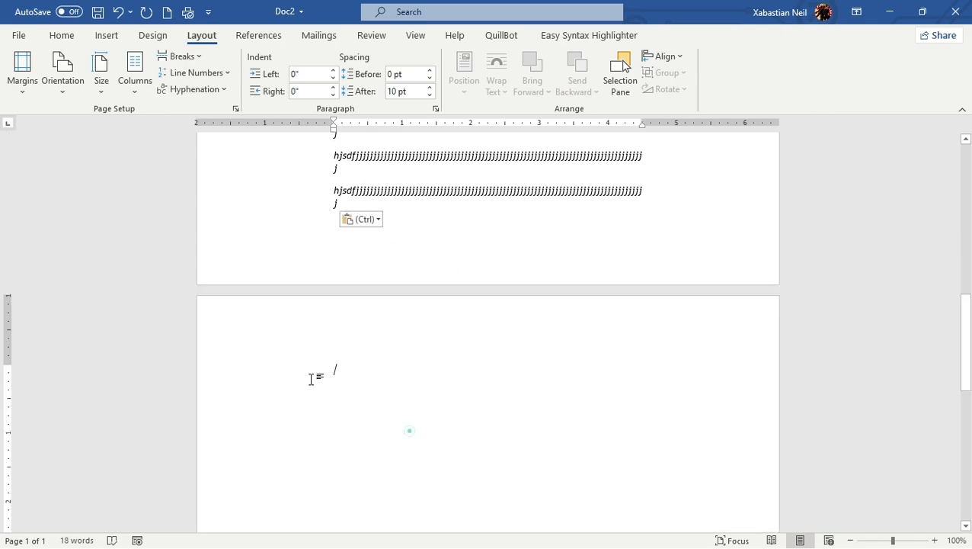
# Step: Delete all the filler text from the document
pyautogui.scroll(8, 567, 296)
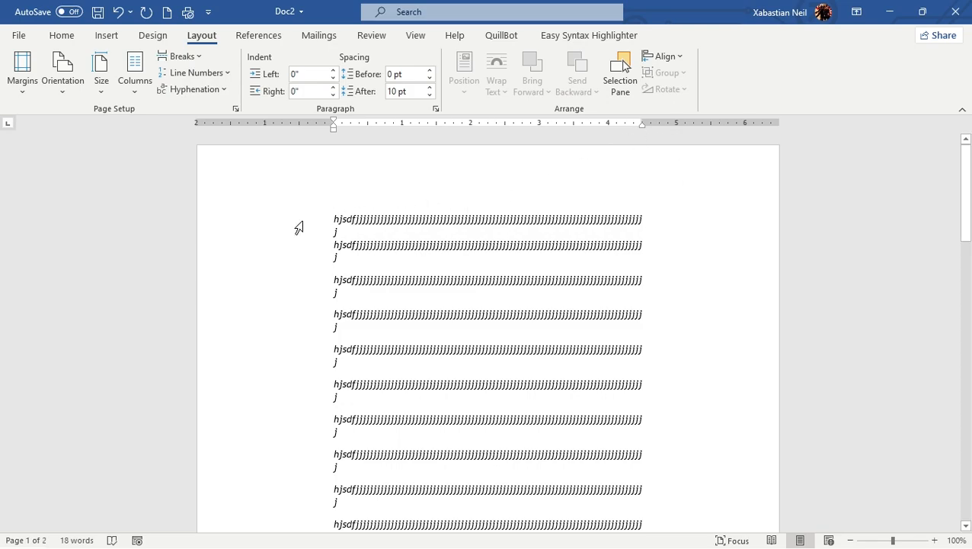
pyautogui.moveTo(310, 217); pyautogui.dragTo(307, 536)
pyautogui.press('Delete')
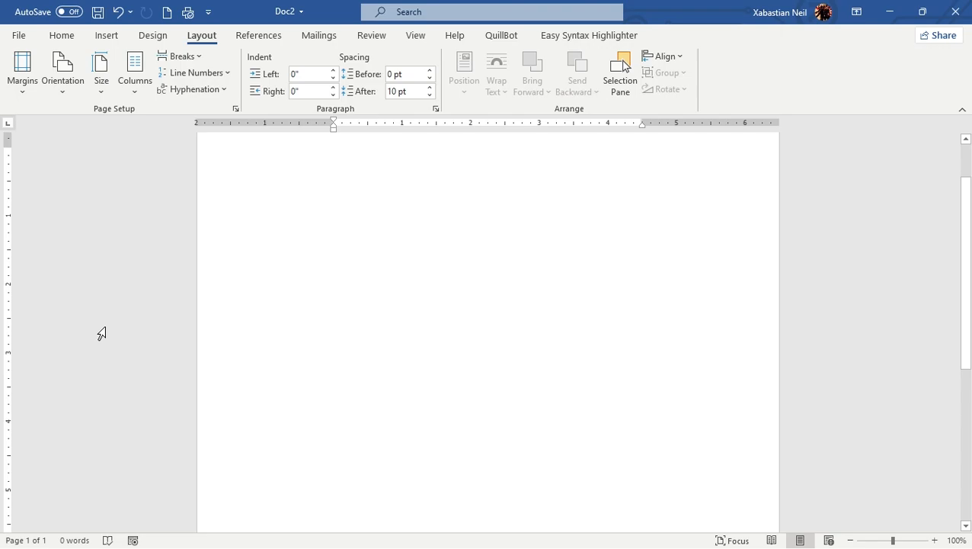
# Step: Open the custom margins settings and review the paper and layout settings before returning to the margin values
pyautogui.click(31, 78)
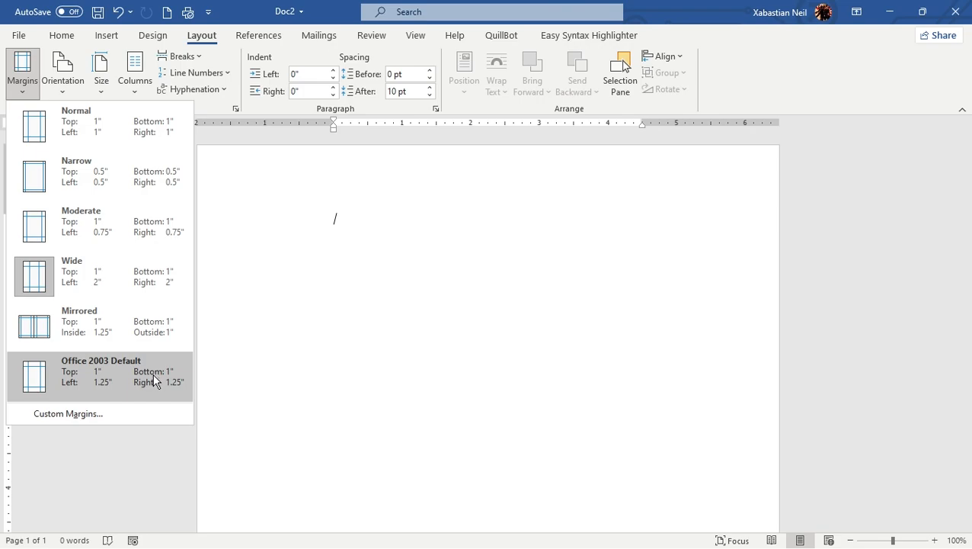
pyautogui.click(90, 414)
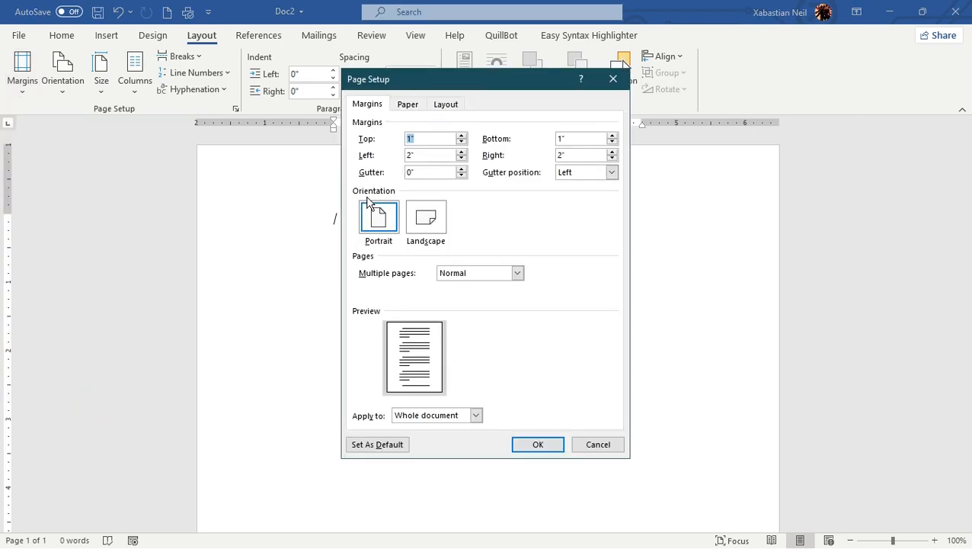
pyautogui.moveTo(425, 82); pyautogui.dragTo(485, 148)
pyautogui.click(439, 173)
pyautogui.click(466, 173)
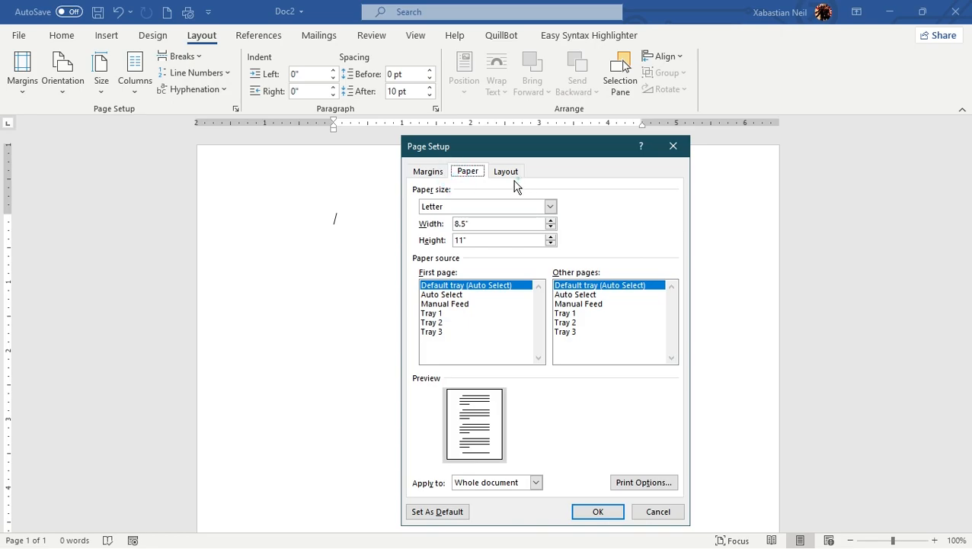
pyautogui.click(507, 172)
pyautogui.click(432, 172)
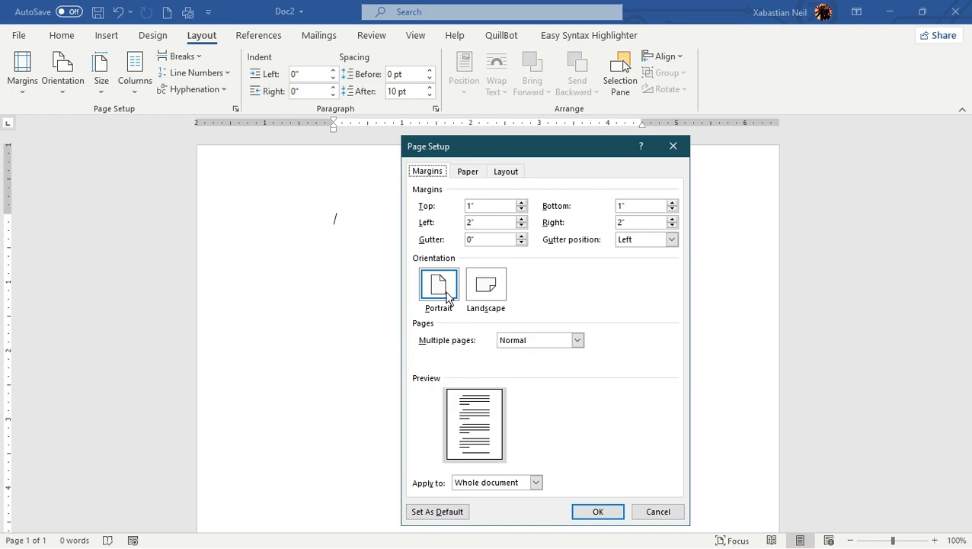
# Step: Try Landscape orientation, return to Portrait, and apply the custom page setup from This point forward
pyautogui.click(483, 290)
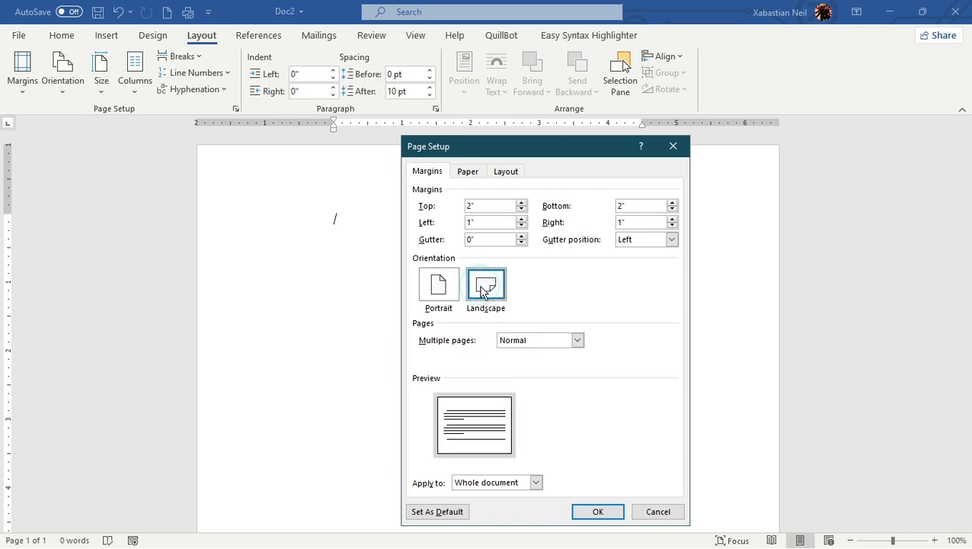
pyautogui.click(455, 285)
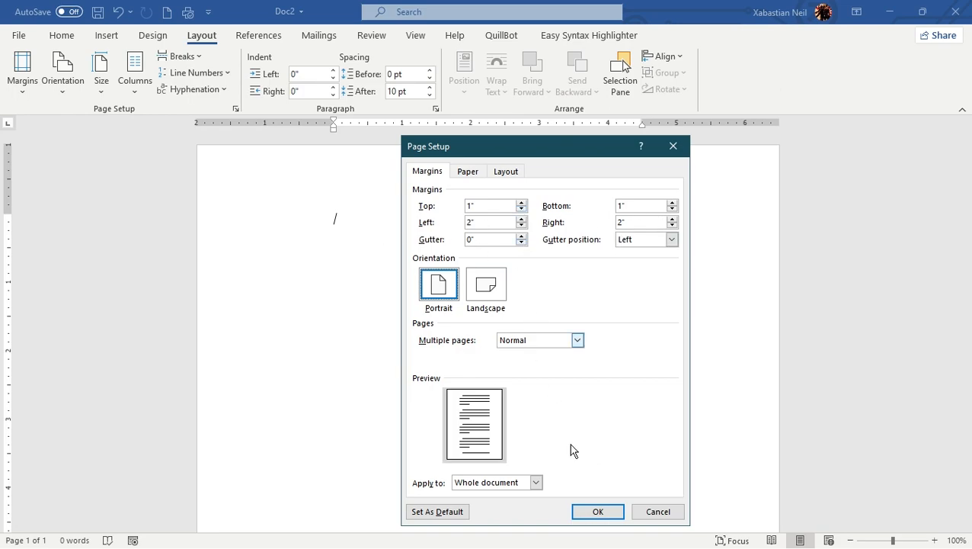
pyautogui.click(536, 483)
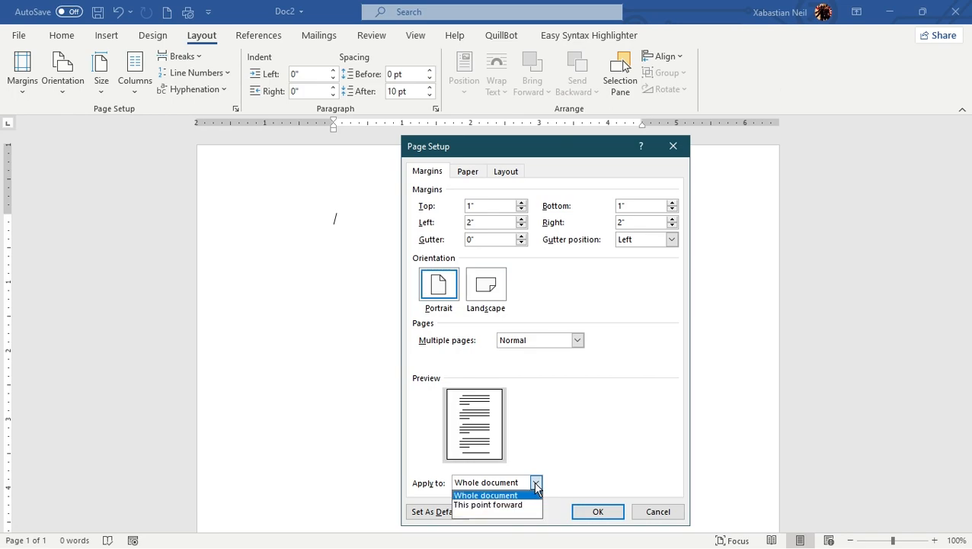
pyautogui.click(536, 485)
pyautogui.click(537, 483)
pyautogui.click(507, 505)
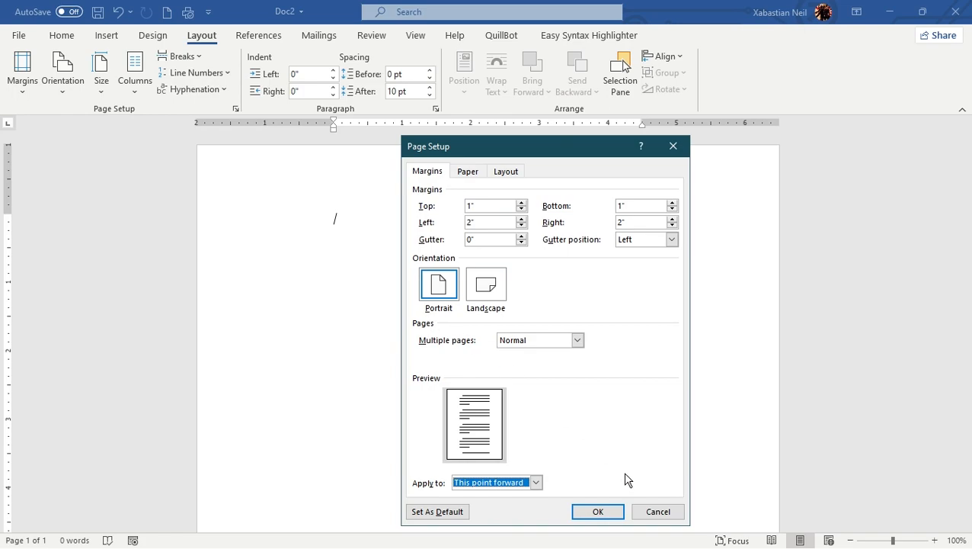
pyautogui.click(598, 511)
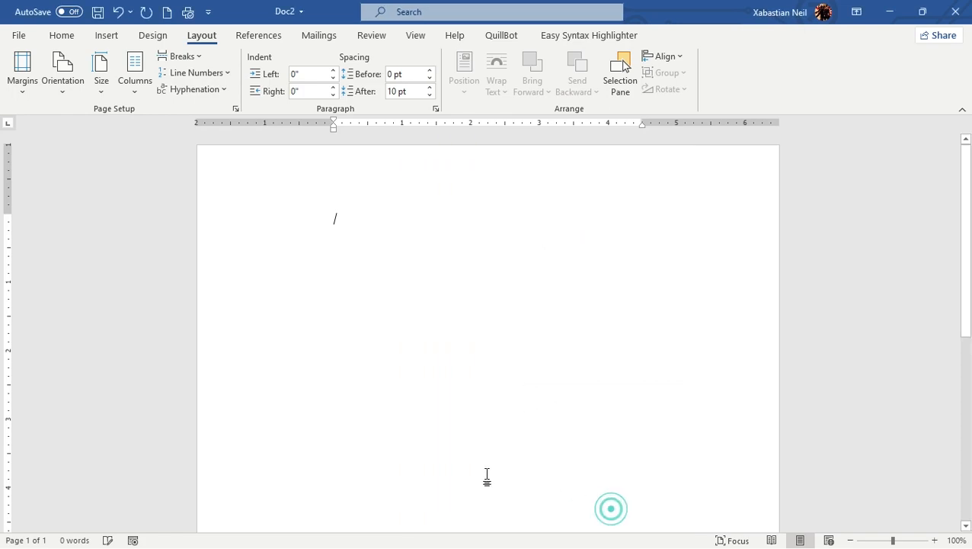
# Step: Set the page margins to the Normal preset with 1" on all sides
pyautogui.click(17, 84)
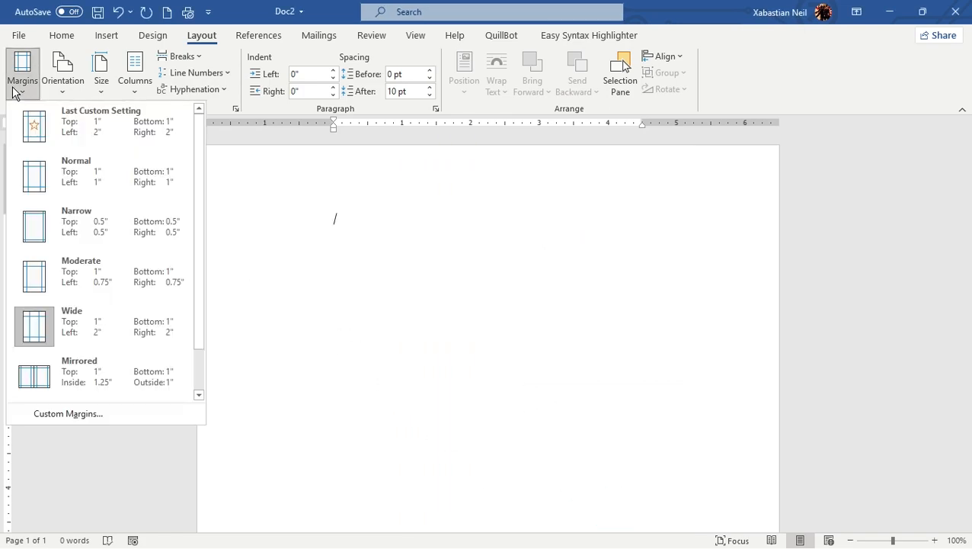
pyautogui.click(100, 177)
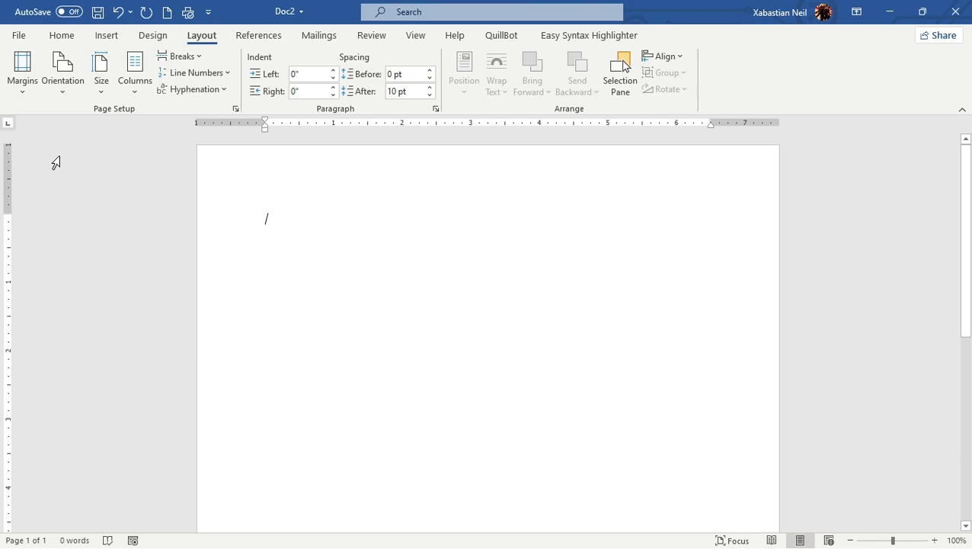
pyautogui.click(18, 90)
pyautogui.click(18, 92)
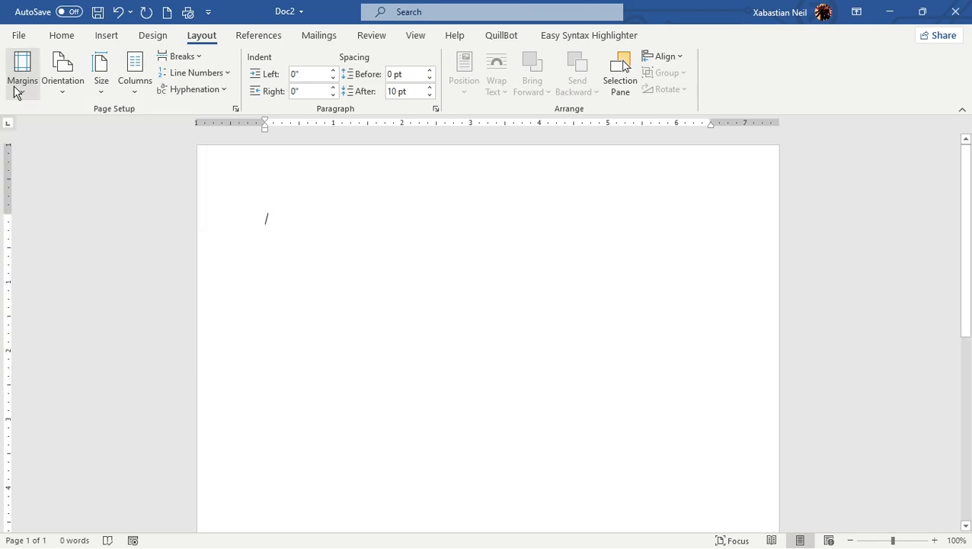
# Step: Try Landscape page orientation, then return the page to Portrait
pyautogui.click(61, 90)
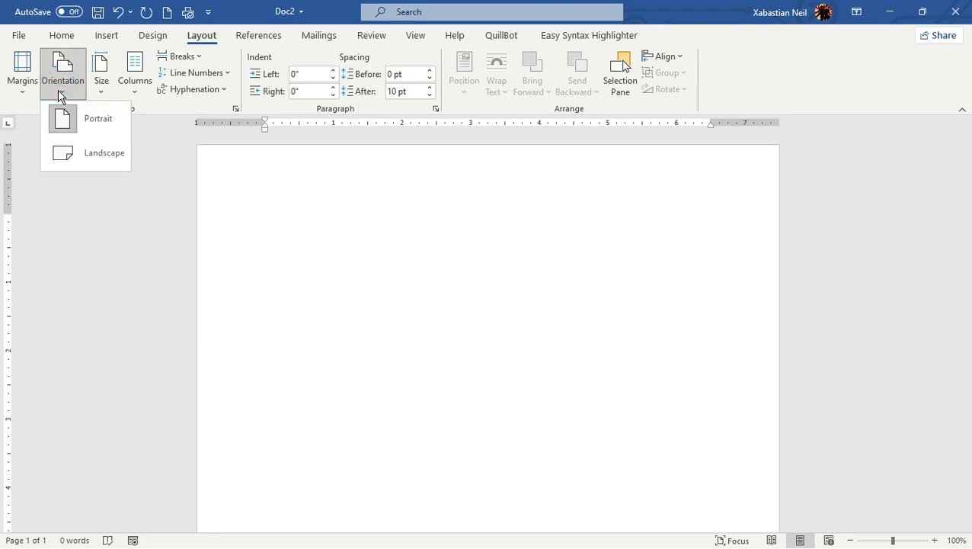
pyautogui.click(89, 154)
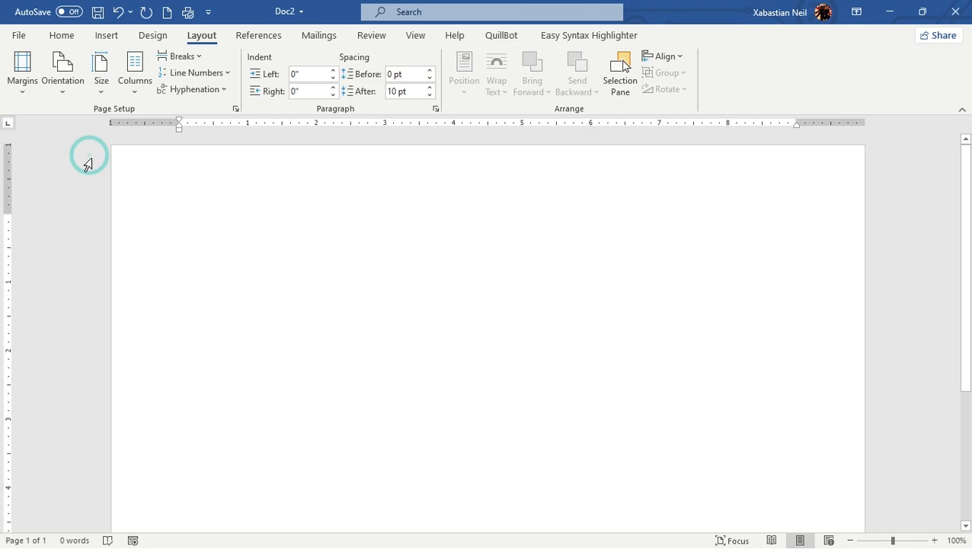
pyautogui.click(60, 63)
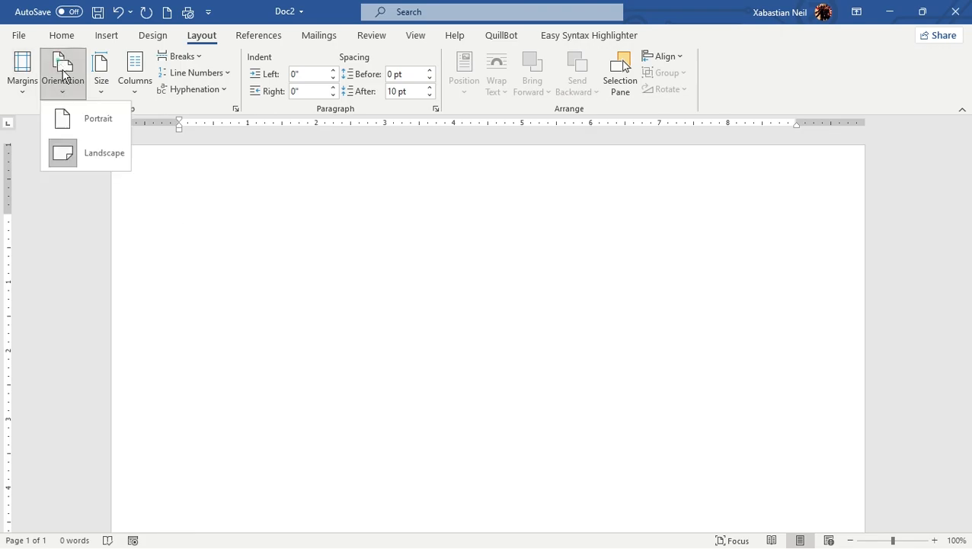
pyautogui.click(113, 134)
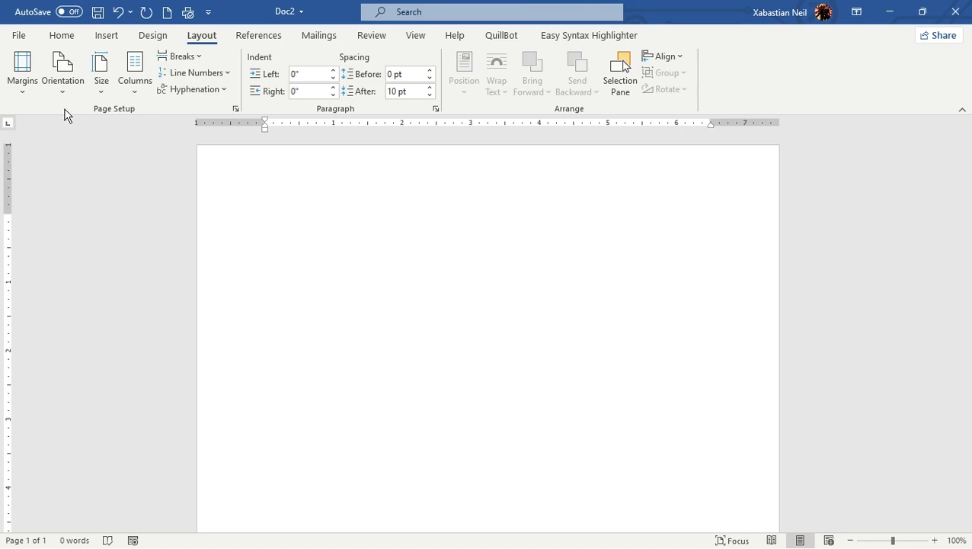
# Step: Review the available paper sizes and keep Letter, 8.5" x 11"
pyautogui.click(99, 90)
pyautogui.scroll(-3, 178, 208)
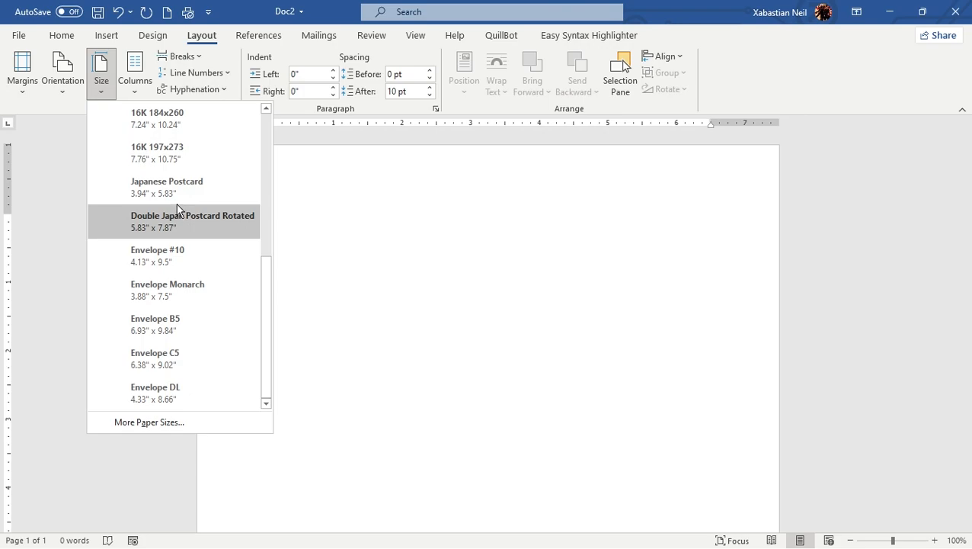
pyautogui.scroll(3, 175, 202)
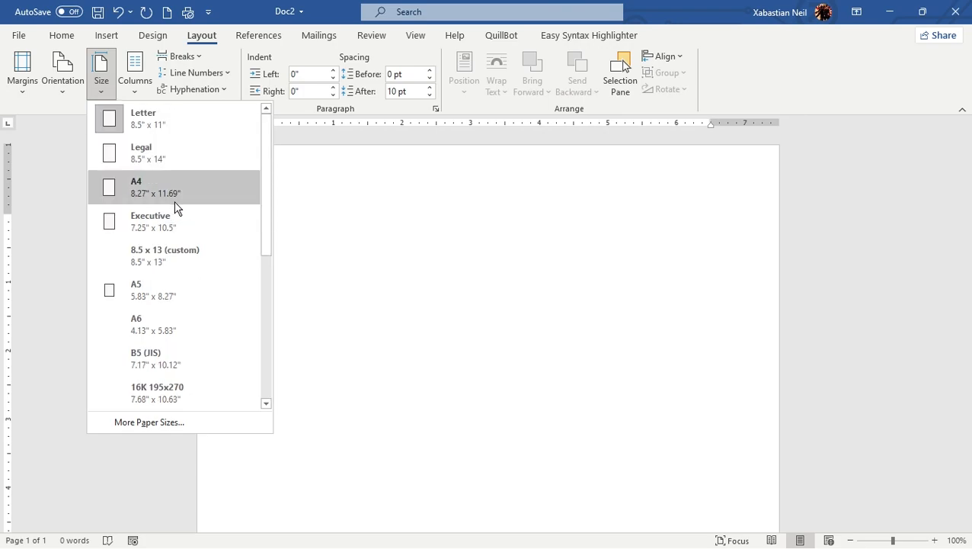
pyautogui.click(181, 123)
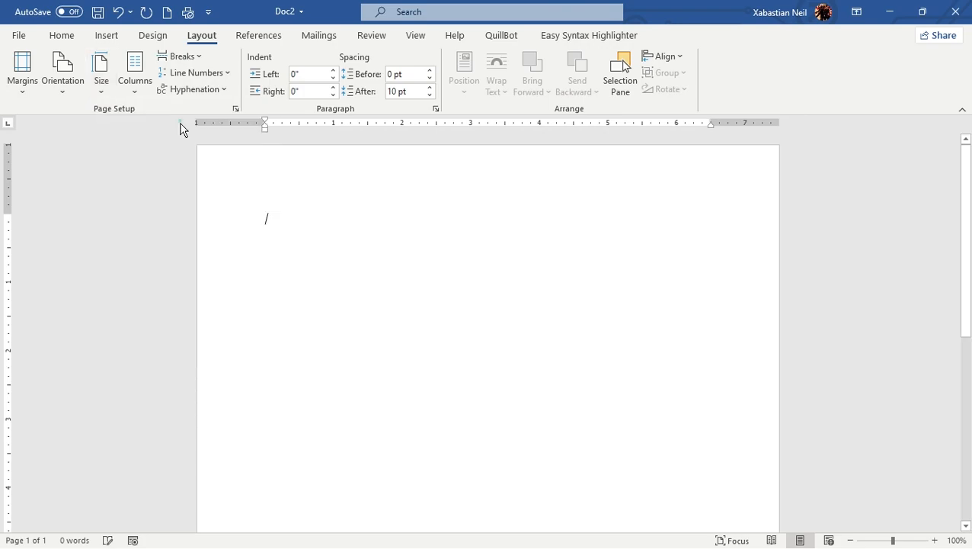
# Step: Set the paper size to A4, 8.27" x 11.69"
pyautogui.click(99, 88)
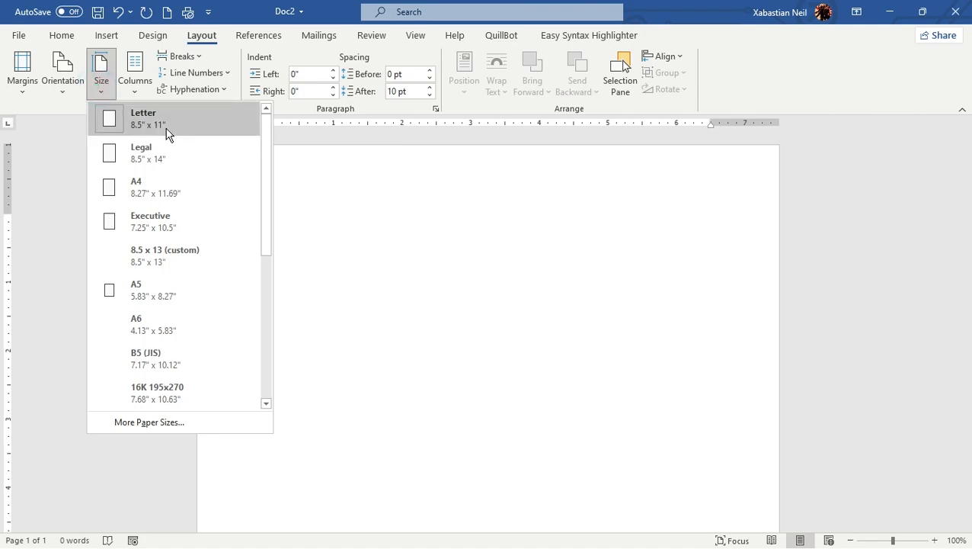
pyautogui.click(101, 87)
pyautogui.click(101, 87)
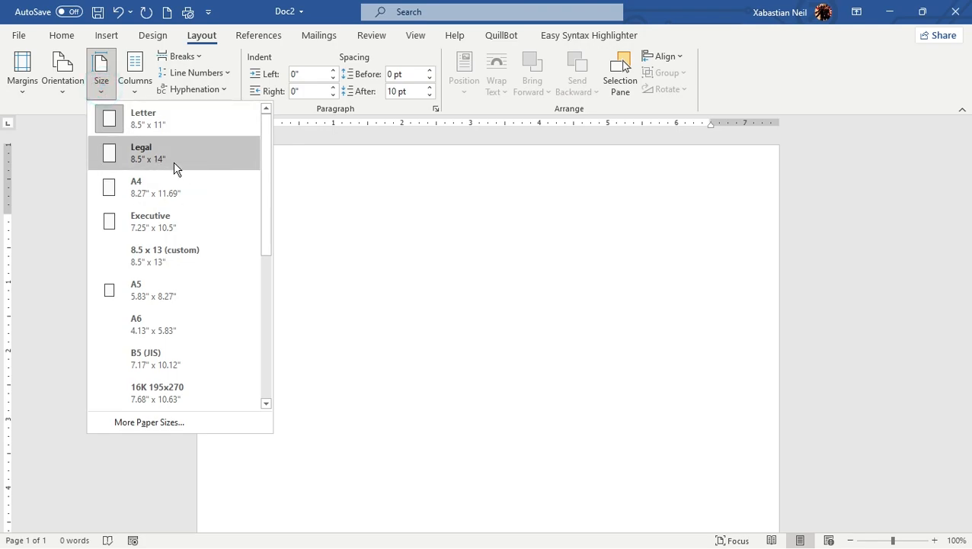
pyautogui.scroll(-3, 174, 187)
pyautogui.scroll(3, 180, 195)
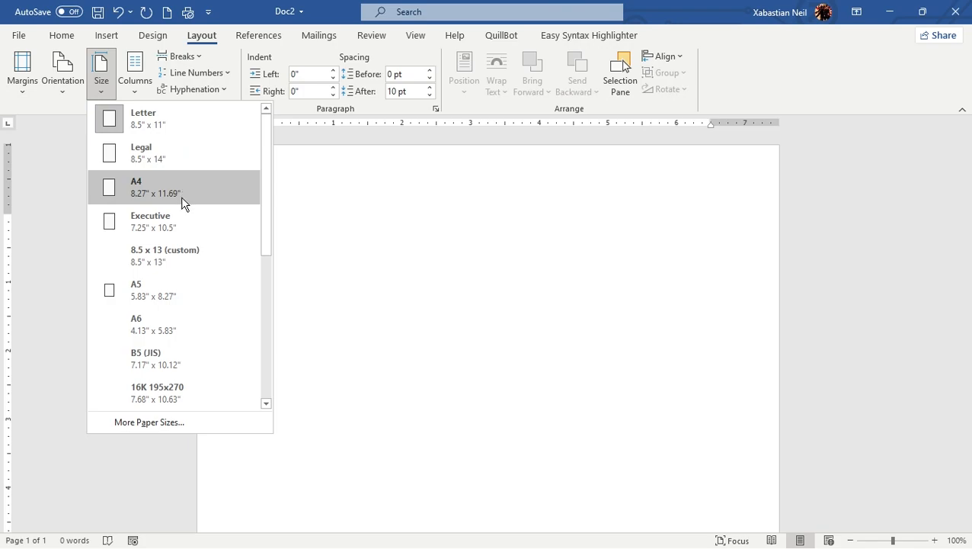
pyautogui.click(181, 195)
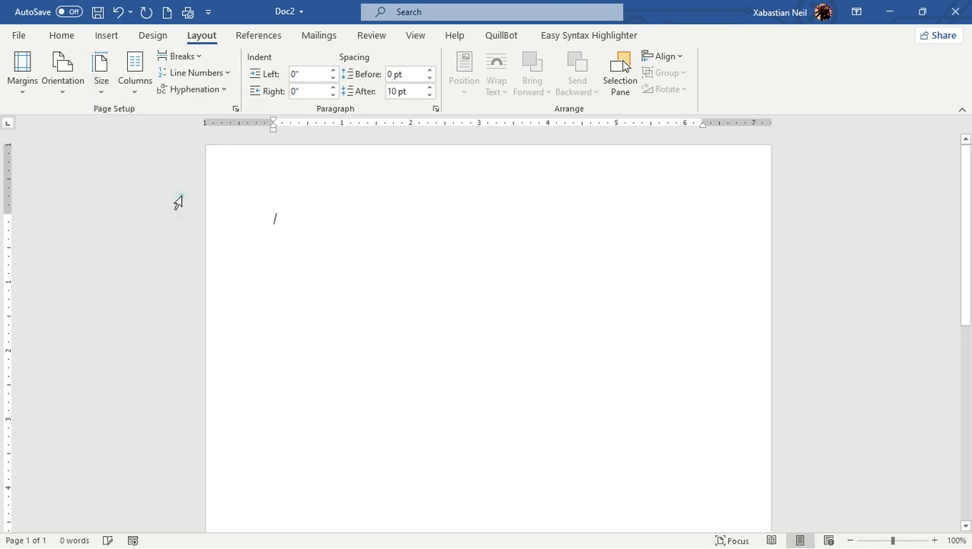
# Step: Look through the paper size list again, down to the envelope formats, and keep A4 selected
pyautogui.click(101, 85)
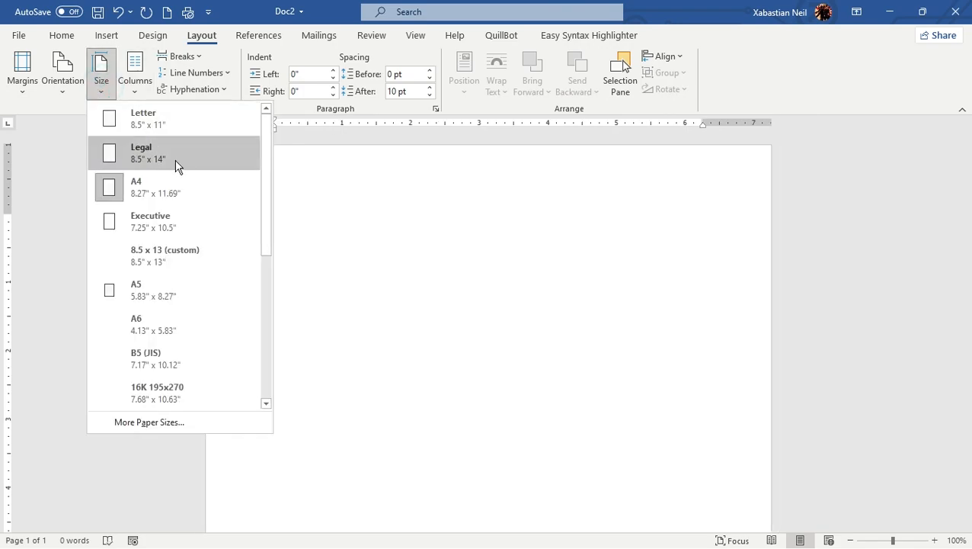
pyautogui.scroll(-3, 188, 303)
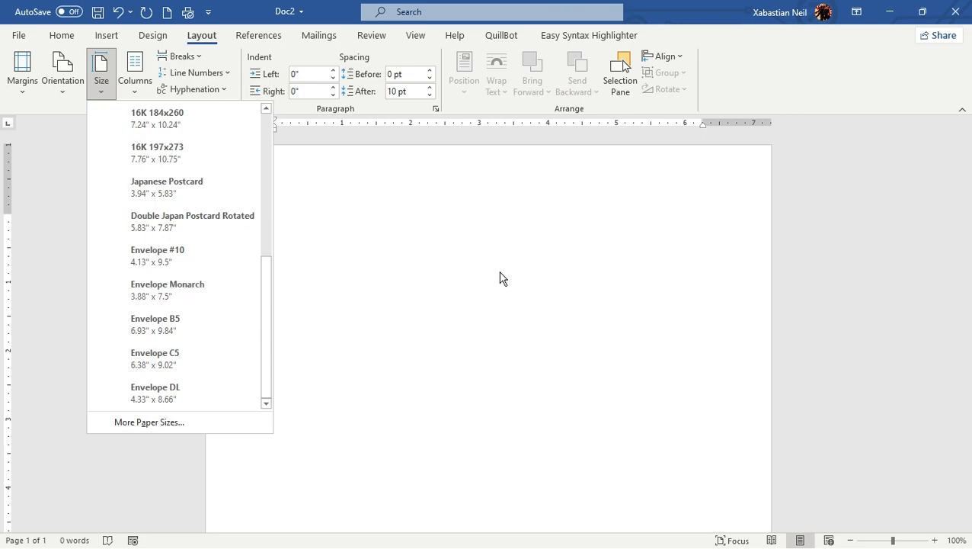
pyautogui.scroll(3, 145, 218)
pyautogui.click(193, 196)
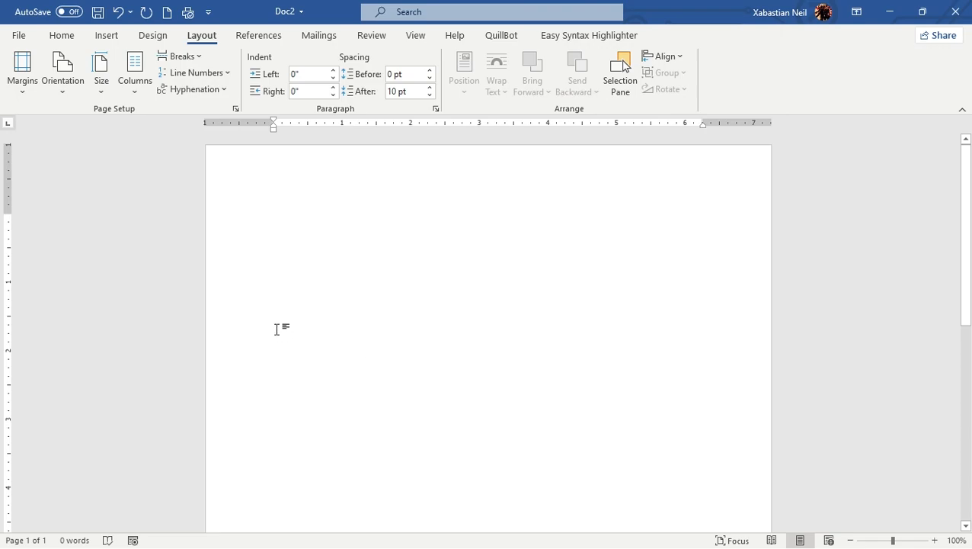
# Step: Lay out the page in two columns and enter a two-line filler string starting with "aaaaaaadd" followed by repeated "h" in the first column
pyautogui.click(135, 85)
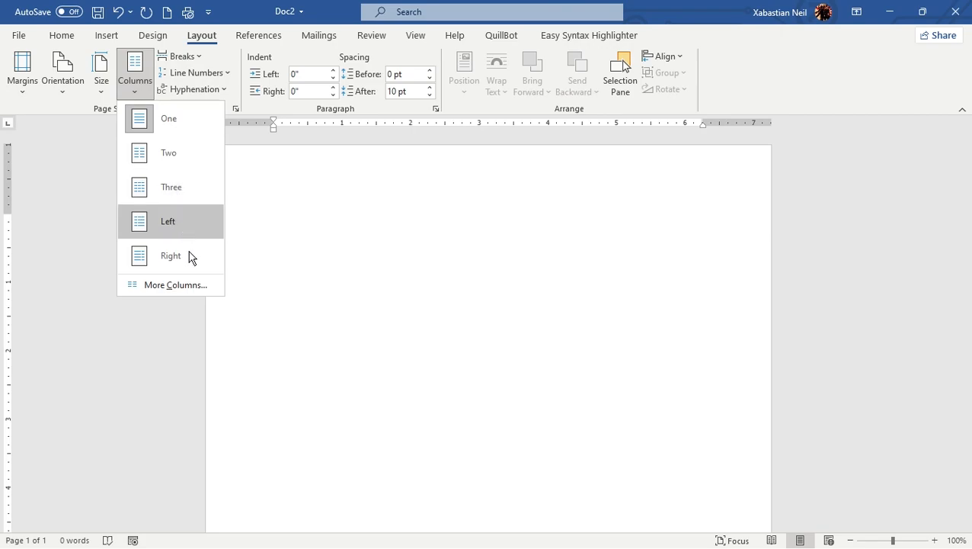
pyautogui.click(200, 163)
pyautogui.click(311, 231)
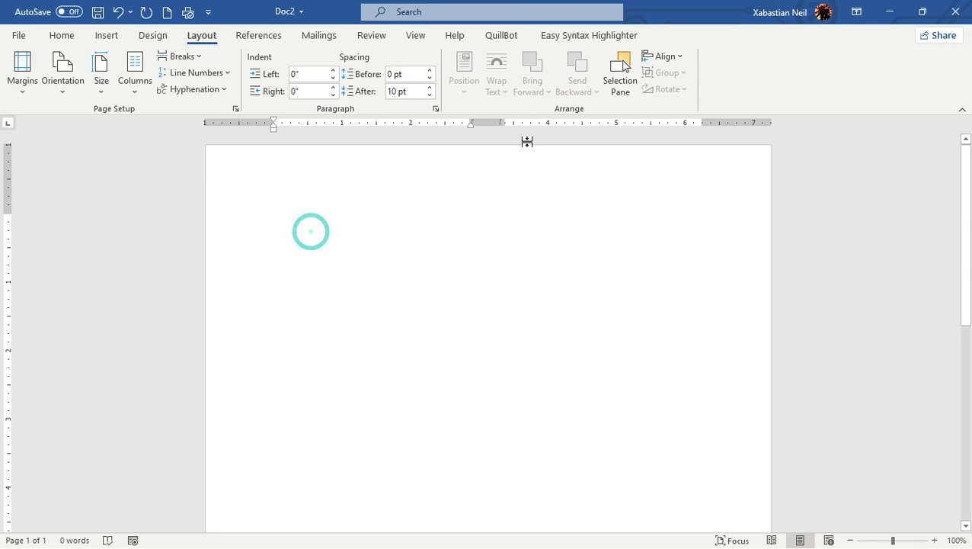
pyautogui.write('aaaaaaaddhhhhhhhhhhhhhhhhhhhhhhhhhhhhhhhhhh/hhhhhhhhhhhhhhhh')
pyautogui.click(571, 219)
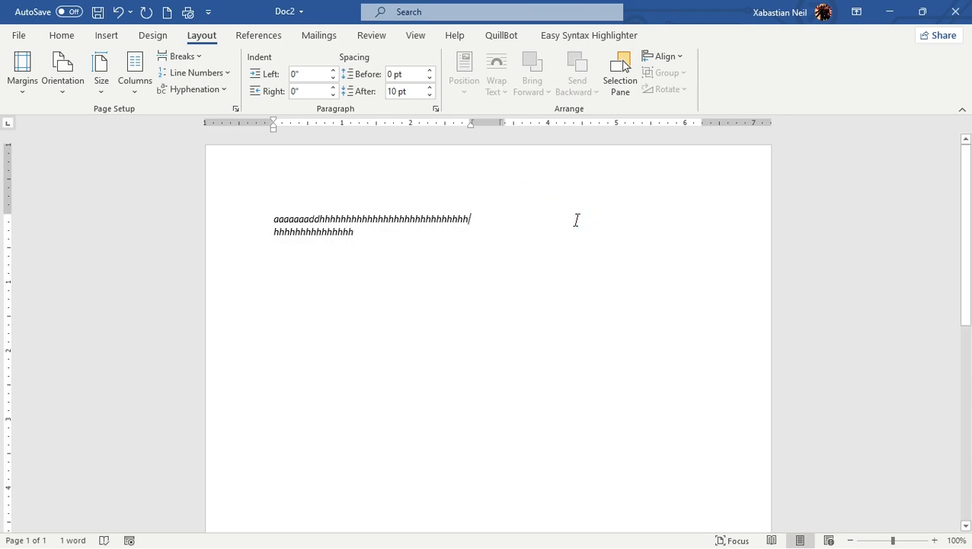
# Step: Copy the whole filler string and paste it twice as new paragraphs below the original
pyautogui.hotkey('shift', 'Left')
pyautogui.hotkey('shift', 'Left')
pyautogui.hotkey('shift', 'Left')
pyautogui.hotkey('shift', 'Left')
pyautogui.hotkey('shift', 'Left')
pyautogui.hotkey('shift', 'Left')
pyautogui.hotkey('shift', 'Left')
pyautogui.hotkey('shift', 'Left')
pyautogui.hotkey('shift', 'Left')
pyautogui.hotkey('shift', 'Left')
pyautogui.hotkey('shift', 'Left')
pyautogui.hotkey('shift', 'Left')
pyautogui.hotkey('shift', 'Left')
pyautogui.hotkey('shift', 'Left')
pyautogui.hotkey('shift', 'Left')
pyautogui.hotkey('shift', 'Left')
pyautogui.hotkey('shift', 'Left')
pyautogui.hotkey('shift', 'Left')
pyautogui.hotkey('shift', 'Left')
pyautogui.hotkey('shift', 'Left')
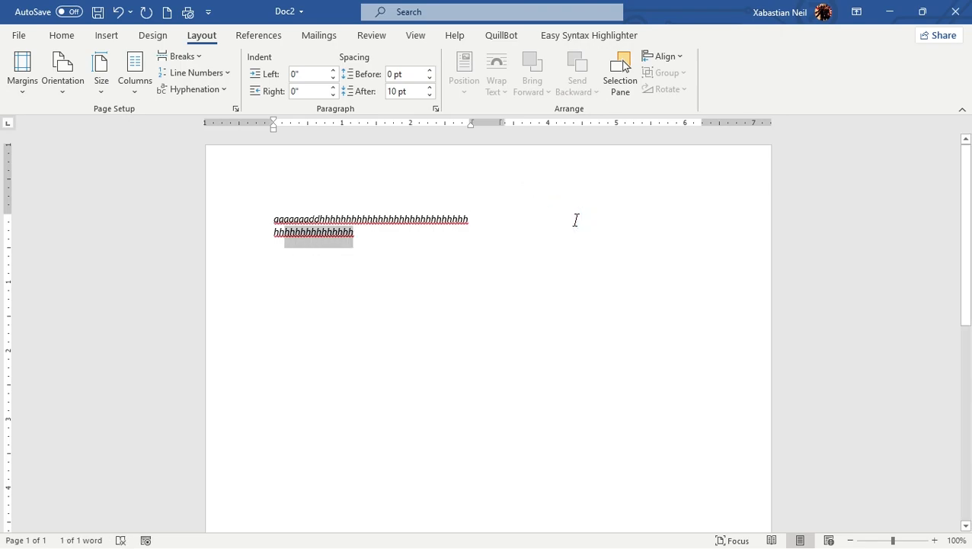
pyautogui.hotkey('ctrl', 'a')
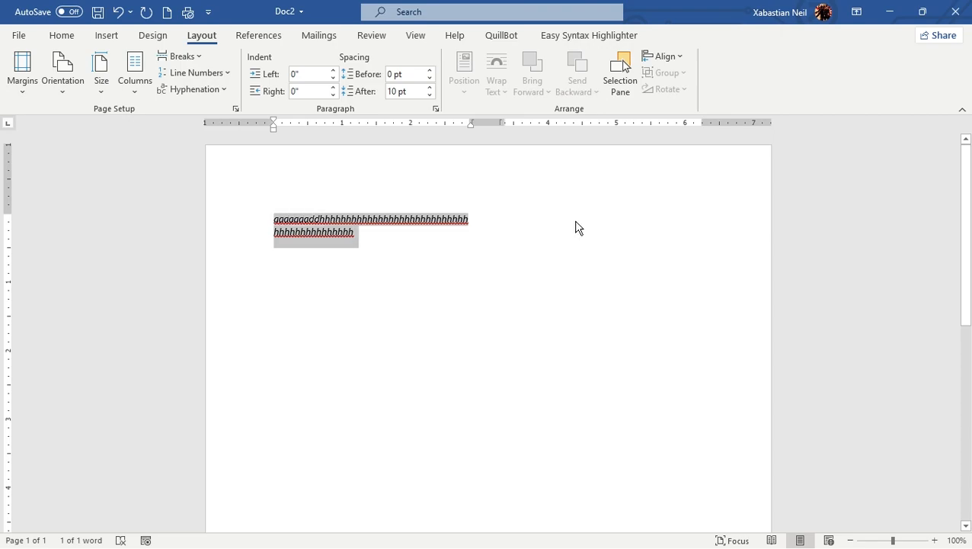
pyautogui.click(401, 240)
pyautogui.press('Return')
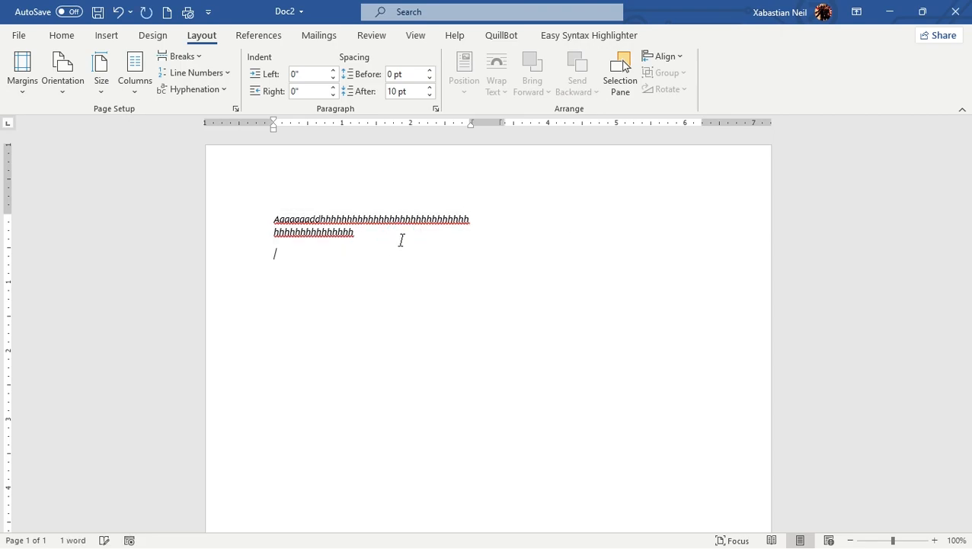
pyautogui.hotkey('ctrl', 'v')
pyautogui.hotkey('ctrl', 'v')
# Step: Fill the rest of the first column with pasted copies of the filler paragraph until the text runs into the second column
pyautogui.click(407, 311)
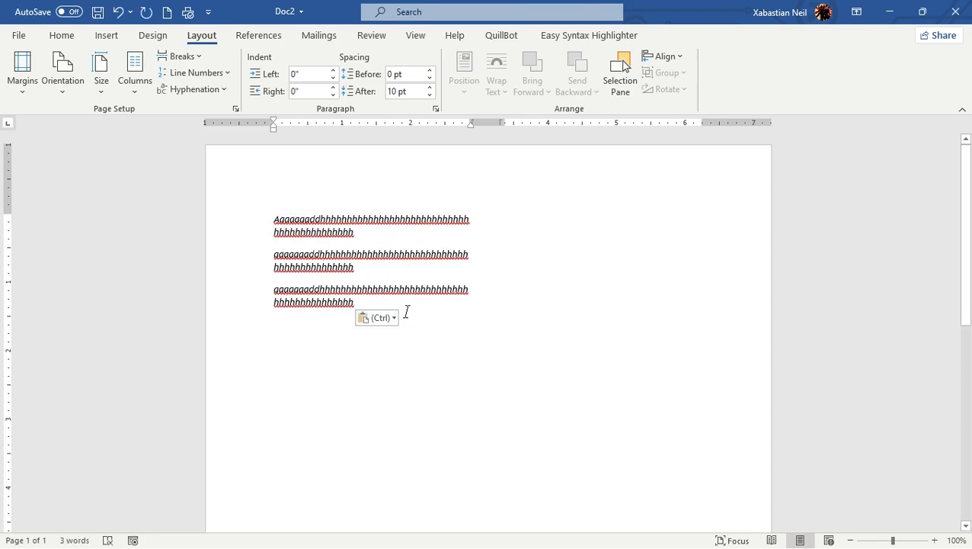
pyautogui.click(364, 301)
pyautogui.hotkey('ctrl', 'v')
pyautogui.hotkey('ctrl', 'v')
pyautogui.hotkey('ctrl', 'v')
pyautogui.hotkey('ctrl', 'v')
pyautogui.click(329, 446)
pyautogui.hotkey('ctrl', 'v')
pyautogui.write('aaaaaaaddhhhhhhhhhhhhhhhhhhhhhhhhhhhhhhhhhhhhhhhhhhhhhh')
pyautogui.scroll(-5, 339, 497)
pyautogui.write('aaaaaaaddhhhhhhhhhhhhhhhhhhhhhhhhhhhhhhhhhhhhhhhhhhhhhh')
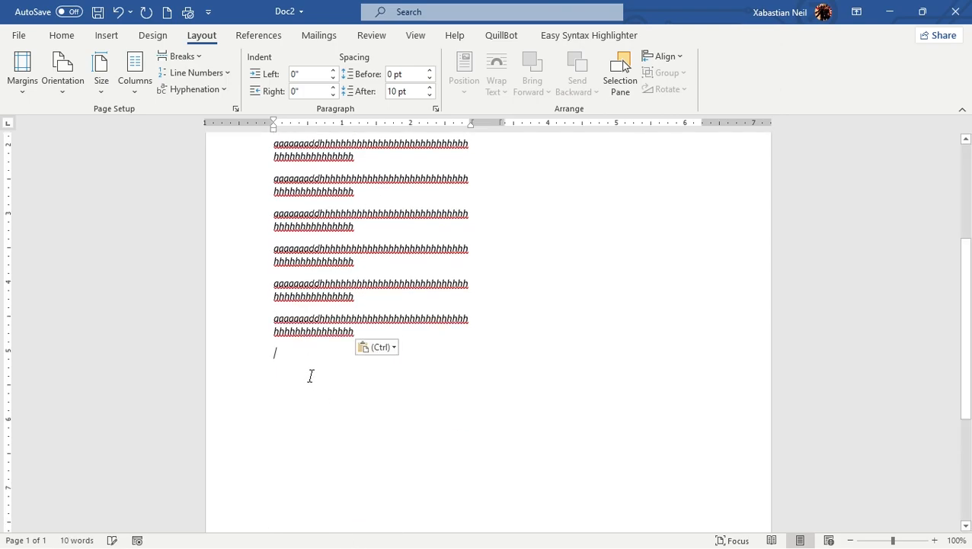
pyautogui.hotkey('ctrl', 'v')
pyautogui.hotkey('ctrl', 'v')
pyautogui.hotkey('ctrl', 'v')
pyautogui.hotkey('ctrl', 'v')
pyautogui.hotkey('ctrl', 'v')
pyautogui.press('ctrl')
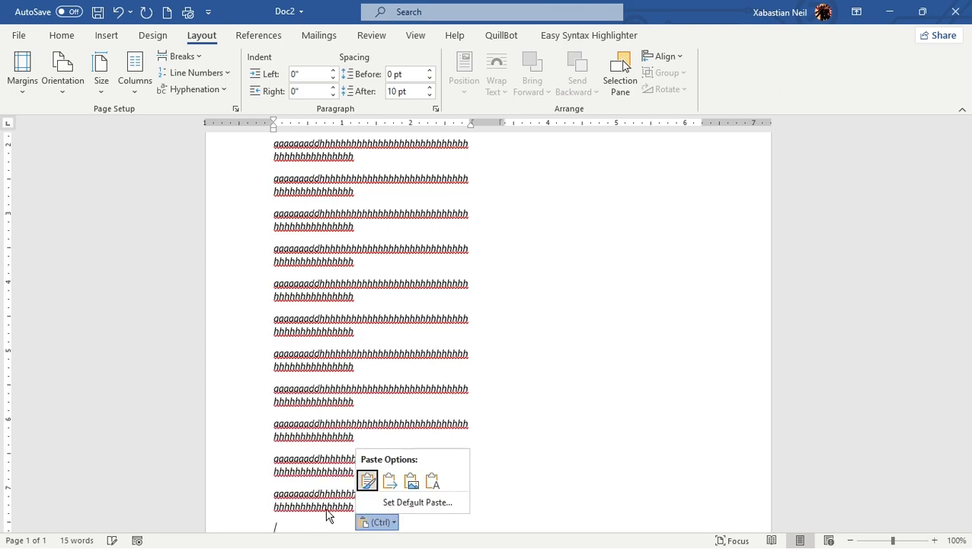
pyautogui.scroll(-2, 327, 510)
pyautogui.scroll(-2, 303, 453)
pyautogui.click(324, 390)
pyautogui.write('aaaaaaaddhhhhhhhhhhhhhhhhhhhhhhhhhhhhhhhhhhhhhhhhhhhhhh')
pyautogui.write('aaaaaaaddhhhhhhhhhhhhhhhhhhhhhhhhhhhhhhhhhhhhhhhhhhhhhh')
pyautogui.write('aaaaaaaddhhhhhhhhhhhhhhhhhhhhhhhhhhhhhhhhhhhhhhhhhhhhhh')
pyautogui.scroll(-2, 303, 480)
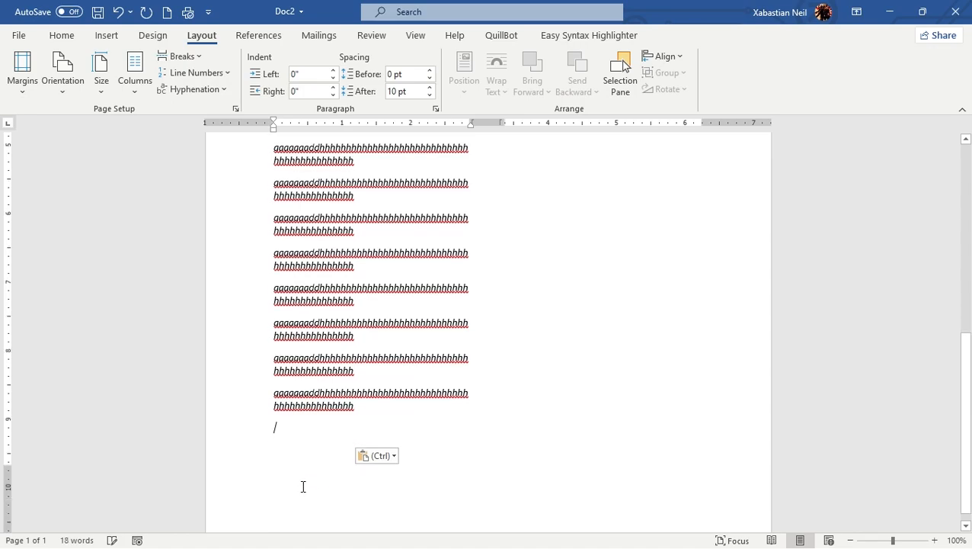
pyautogui.click(311, 435)
pyautogui.write('aaaaaaaddhhhhhhhhhhhhhhhhhhhhhhhhhhhhhhhhhhhhhhhhhh')
pyautogui.write('aaaaaaaddhhhhhhhhhhhhhhhhhhhhhhhhhhhhhhhhhhhhhhhhhh')
pyautogui.scroll(2, 649, 302)
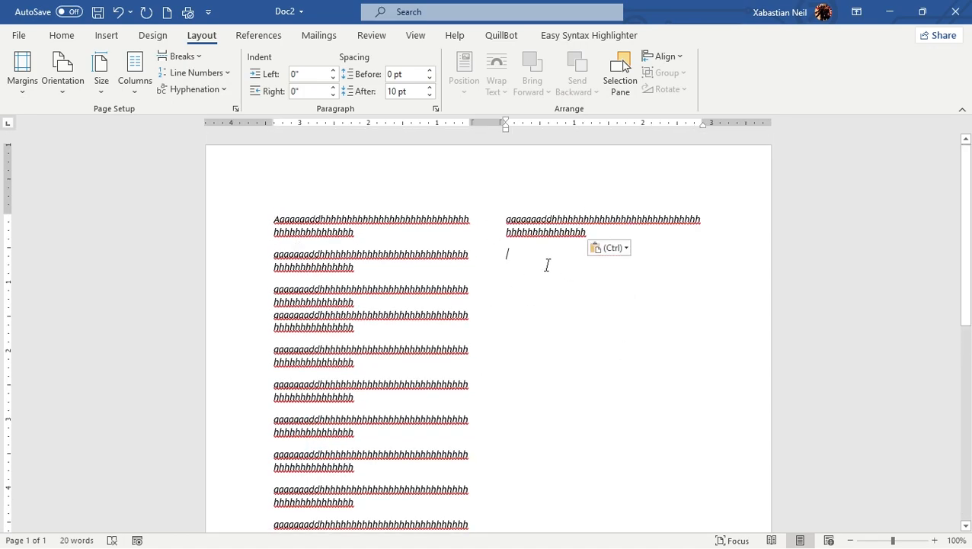
# Step: Continue pasting copies of the filler paragraph down the second column
pyautogui.hotkey('ctrl', 'v')
pyautogui.write('vv')
pyautogui.hotkey('ctrl', 'v')
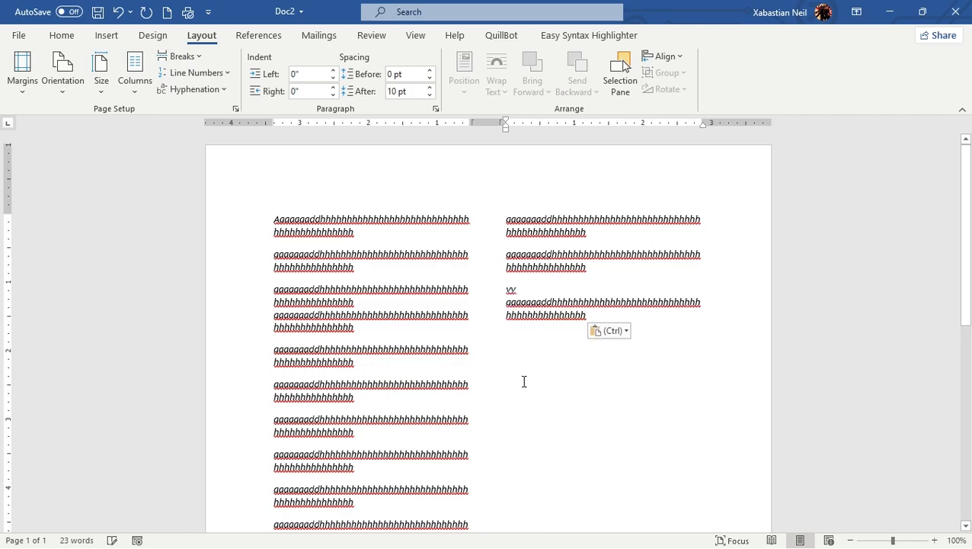
pyautogui.hotkey('ctrl', 'v')
pyautogui.hotkey('ctrl', 'v')
pyautogui.hotkey('ctrl', 'v')
pyautogui.hotkey('ctrl', 'v')
pyautogui.hotkey('ctrl', 'v')
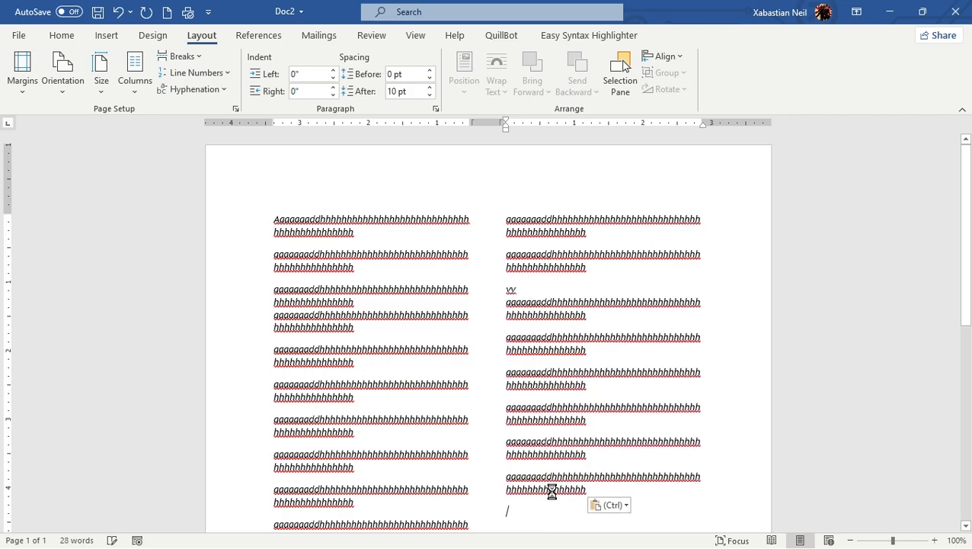
pyautogui.hotkey('ctrl', 'v')
pyautogui.hotkey('ctrl', 'v')
pyautogui.hotkey('ctrl', 'v')
pyautogui.hotkey('ctrl', 'v')
pyautogui.hotkey('ctrl', 'v')
pyautogui.hotkey('ctrl', 'v')
pyautogui.hotkey('ctrl', 'v')
pyautogui.hotkey('ctrl', 'v')
pyautogui.hotkey('ctrl', 'v')
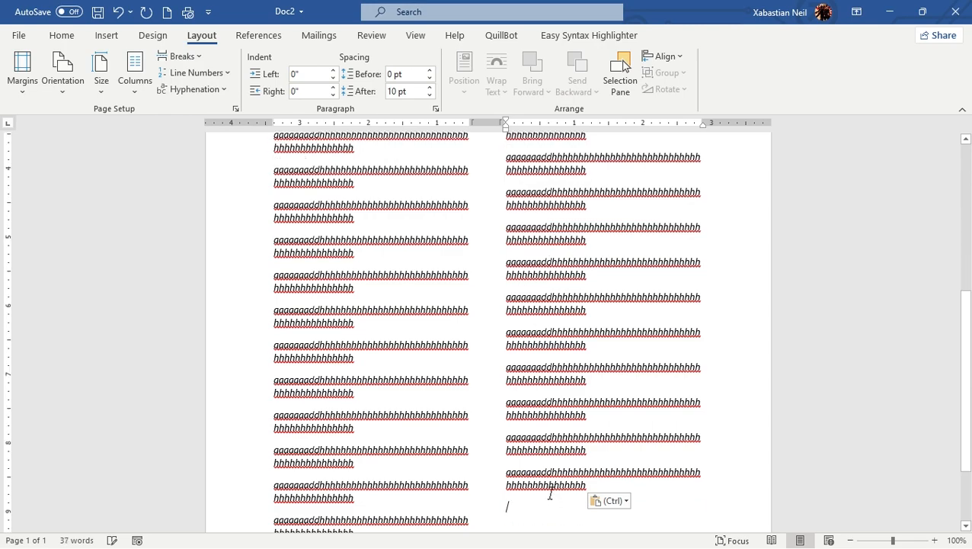
# Step: Paste two more copies of the filler paragraph and delete the one that spills onto the second page
pyautogui.hotkey('ctrl', 'v')
pyautogui.hotkey('ctrl', 'v')
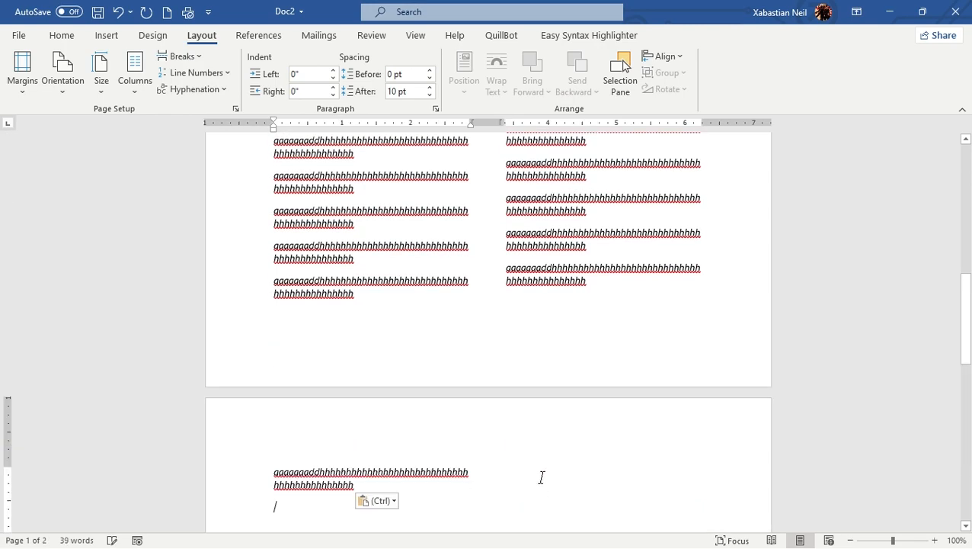
pyautogui.moveTo(419, 488); pyautogui.dragTo(74, 448)
pyautogui.press('BackSpace')
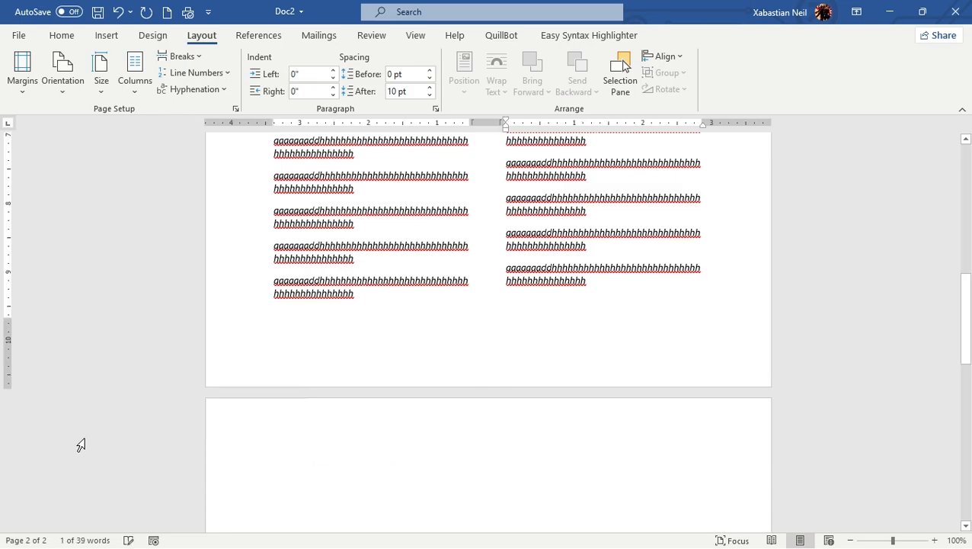
# Step: Change the filler text to three columns and review how it flows down the page
pyautogui.scroll(7, 365, 402)
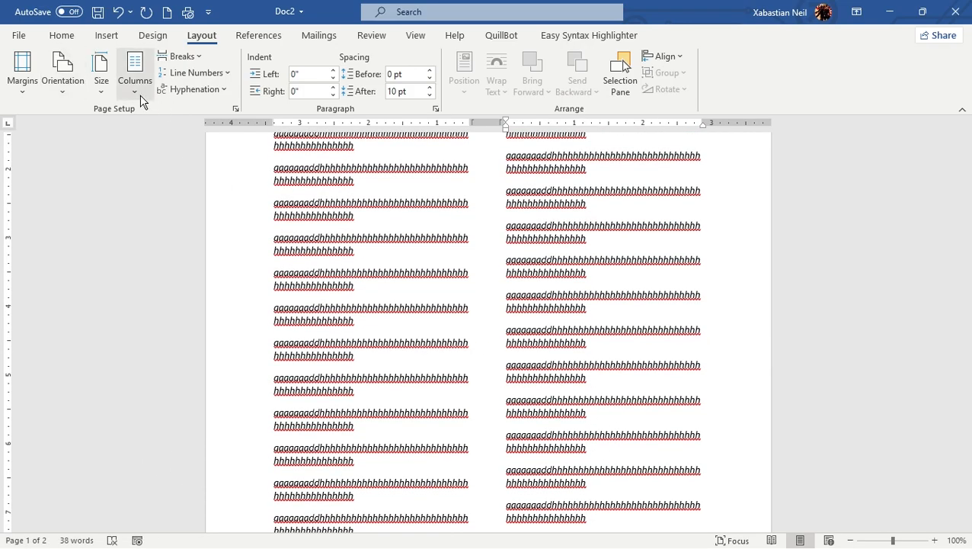
pyautogui.click(140, 97)
pyautogui.click(160, 192)
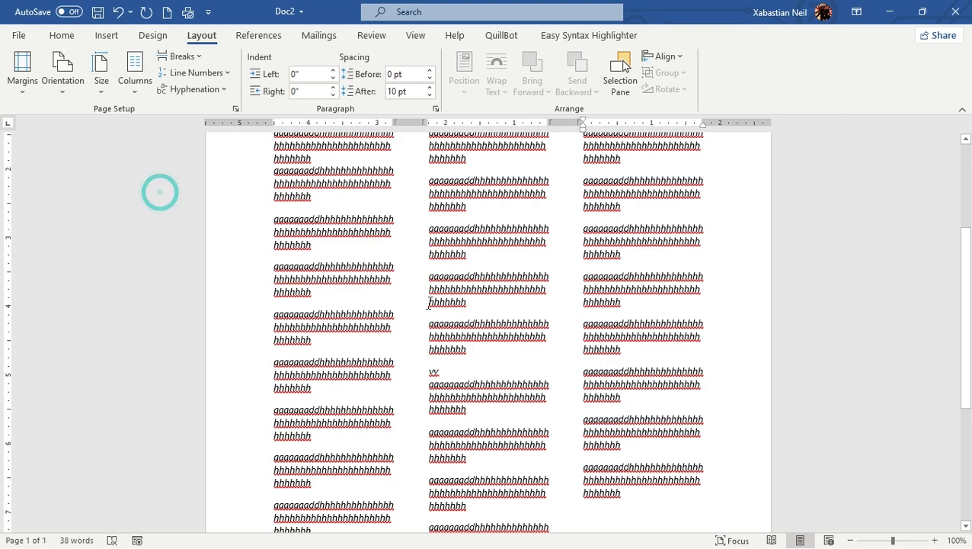
pyautogui.scroll(5, 512, 317)
pyautogui.scroll(-10, 583, 354)
pyautogui.scroll(5, 548, 328)
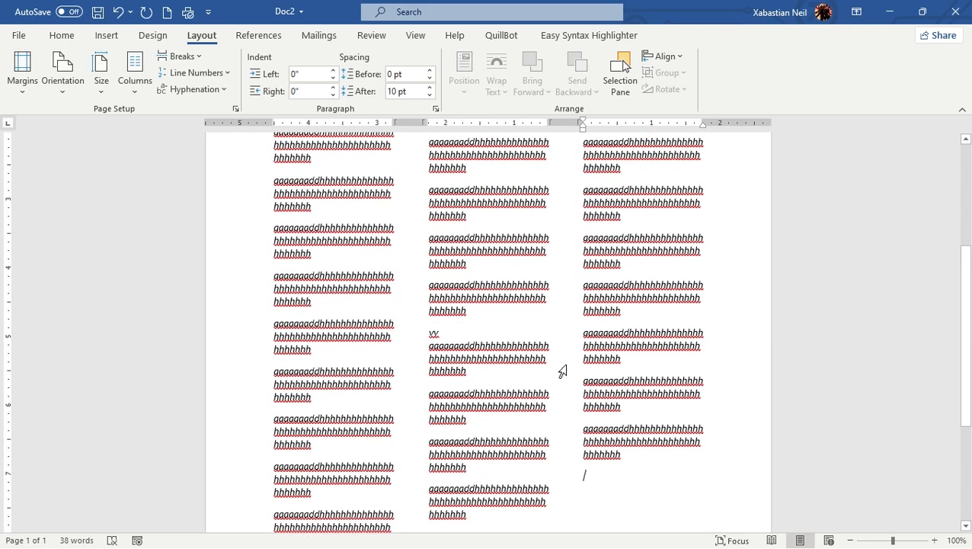
pyautogui.scroll(-3, 584, 376)
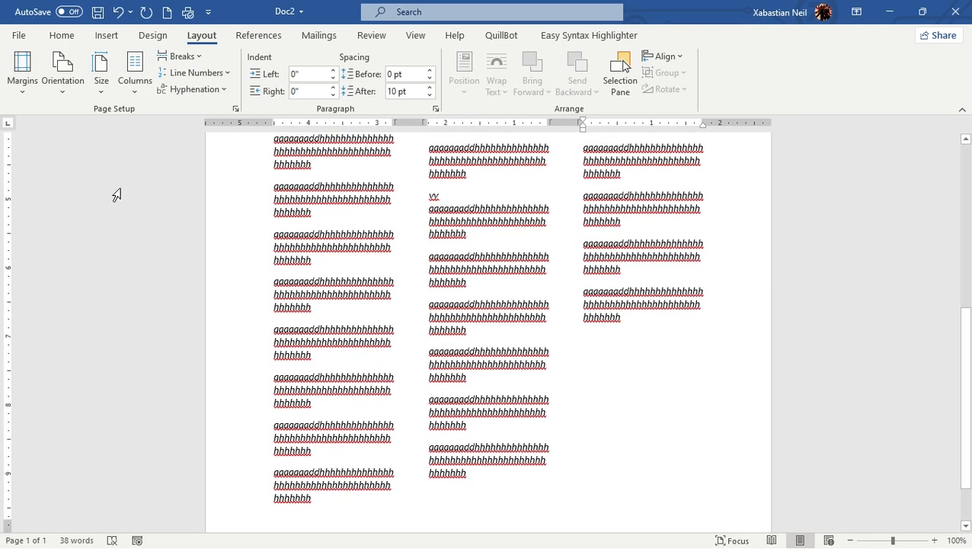
# Step: Apply the Left column preset so the text has a narrow first column and a wide second one
pyautogui.click(142, 84)
pyautogui.click(197, 234)
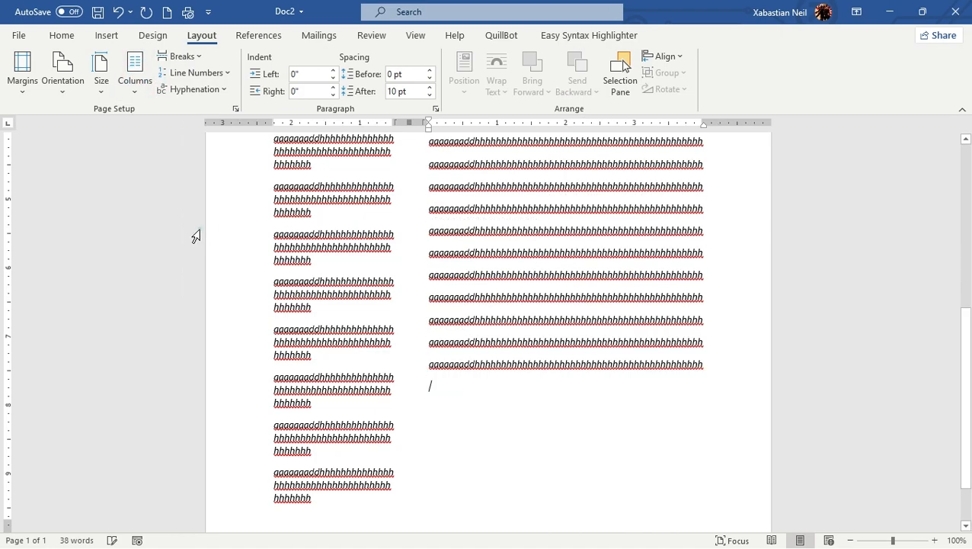
# Step: Select the filler text in the wide second column and apply the Right column preset to it
pyautogui.scroll(3, 310, 200)
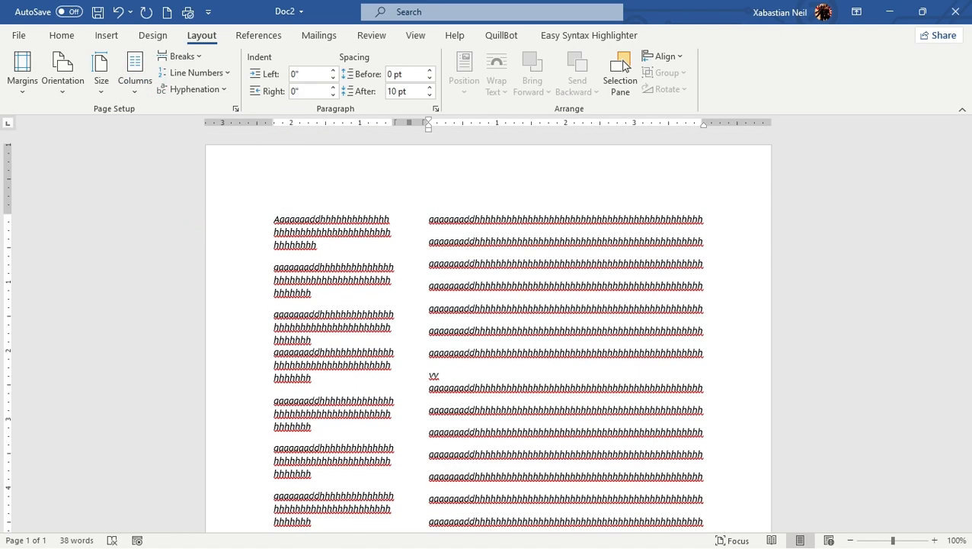
pyautogui.moveTo(424, 217); pyautogui.dragTo(715, 513)
pyautogui.scroll(3, 517, 440)
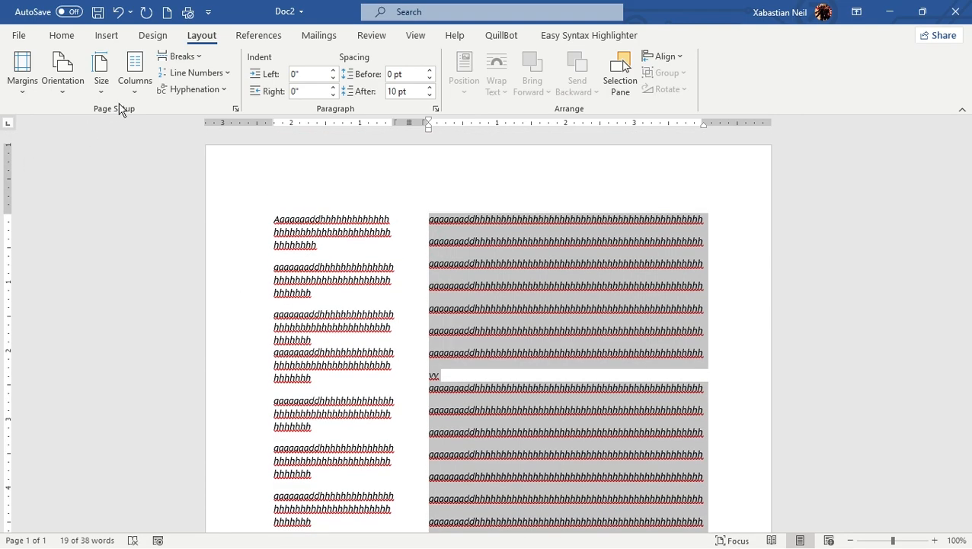
pyautogui.click(135, 85)
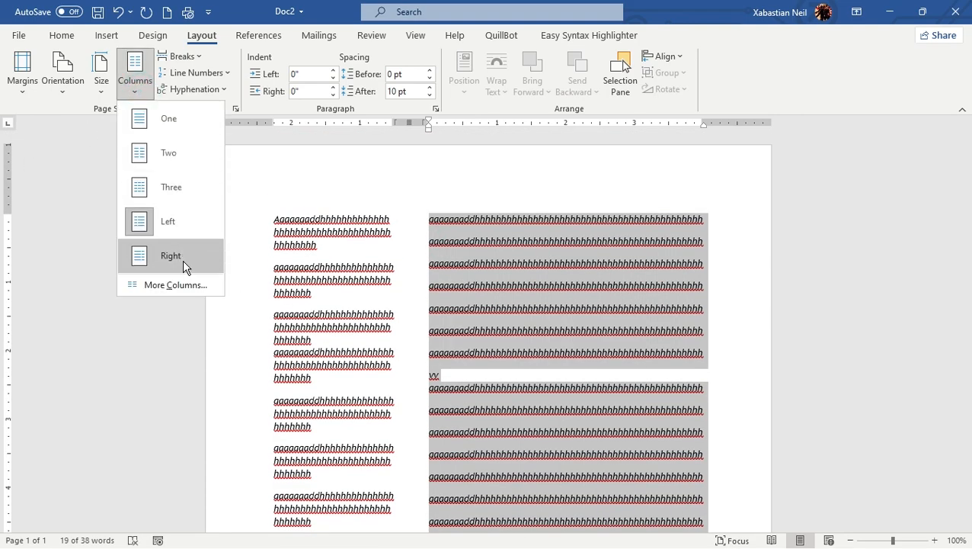
pyautogui.click(294, 241)
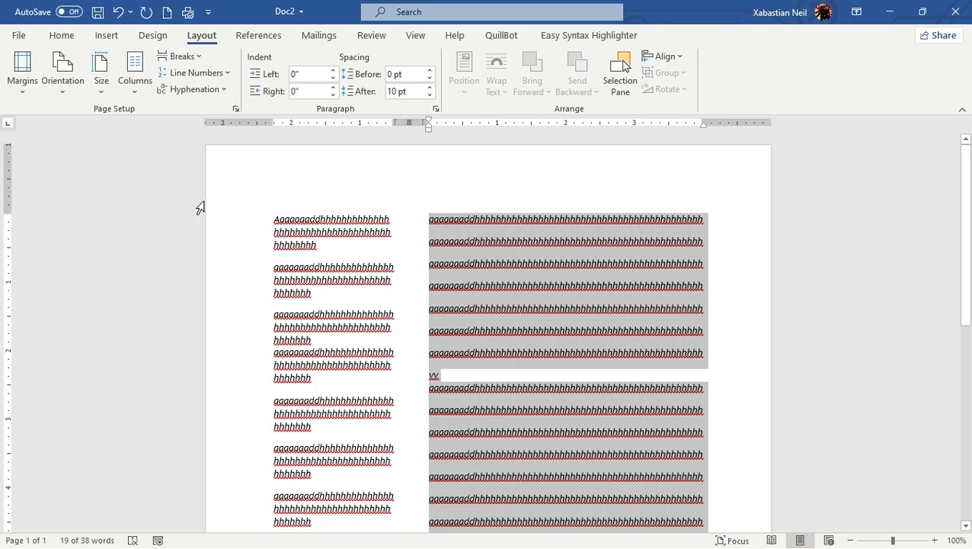
pyautogui.click(135, 80)
pyautogui.click(189, 263)
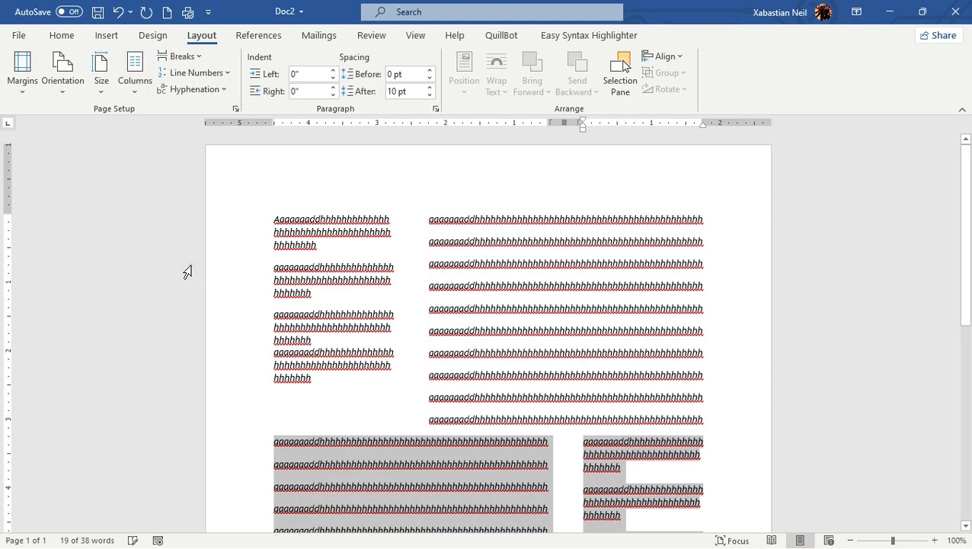
# Step: Review the mixed column layout down the page and apply the Right column preset to the first section
pyautogui.click(394, 199)
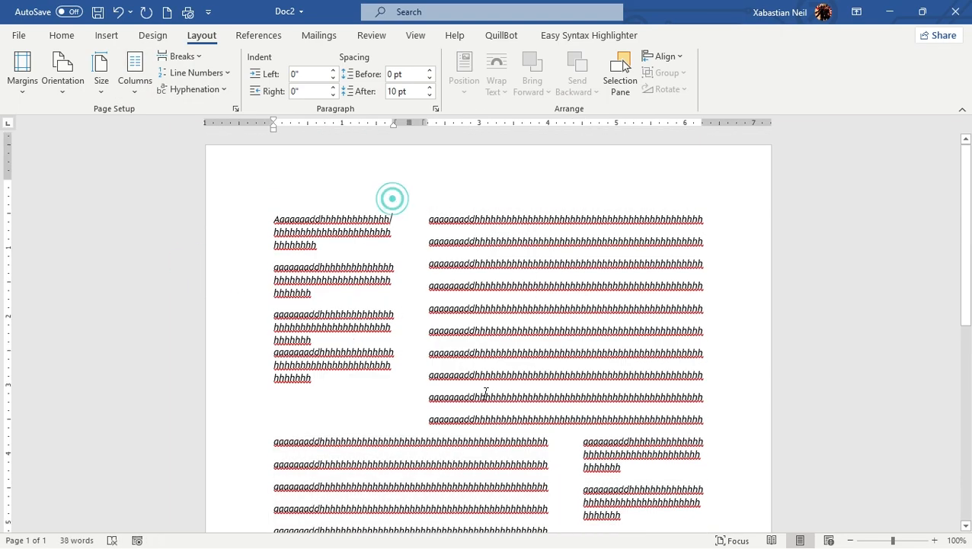
pyautogui.scroll(-9, 481, 325)
pyautogui.scroll(4, 423, 373)
pyautogui.scroll(5, 325, 352)
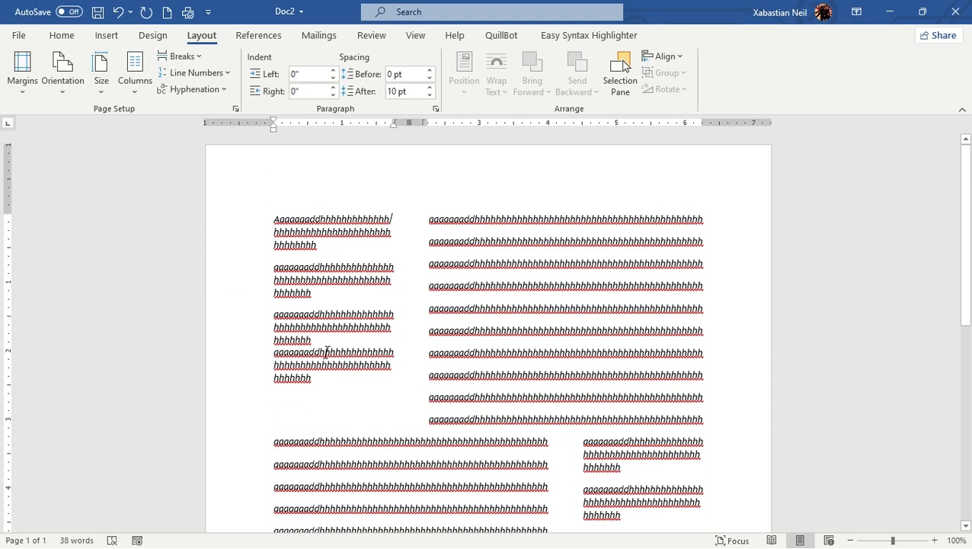
pyautogui.click(141, 87)
pyautogui.click(180, 261)
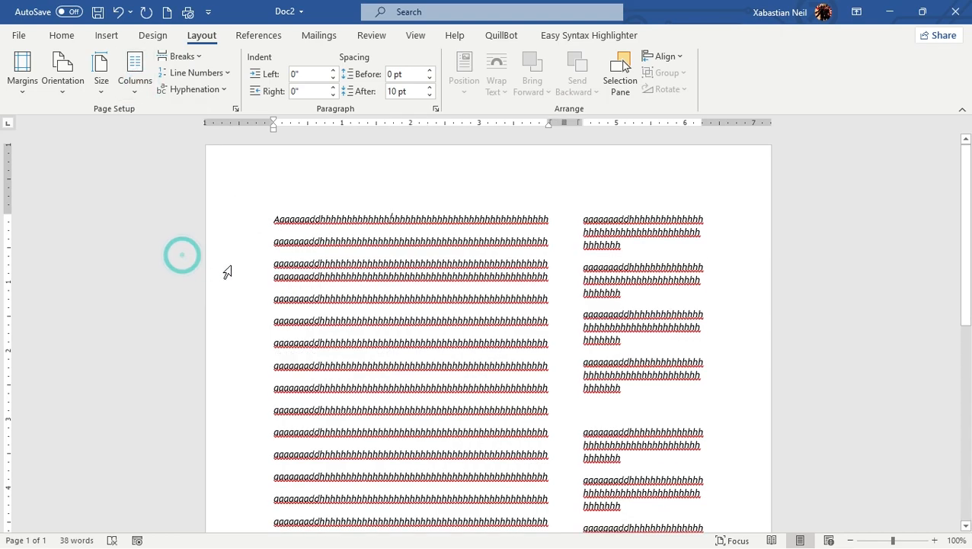
# Step: Try the Whole document and This point forward scopes in the detailed column settings, and accept them with This section selected
pyautogui.click(146, 81)
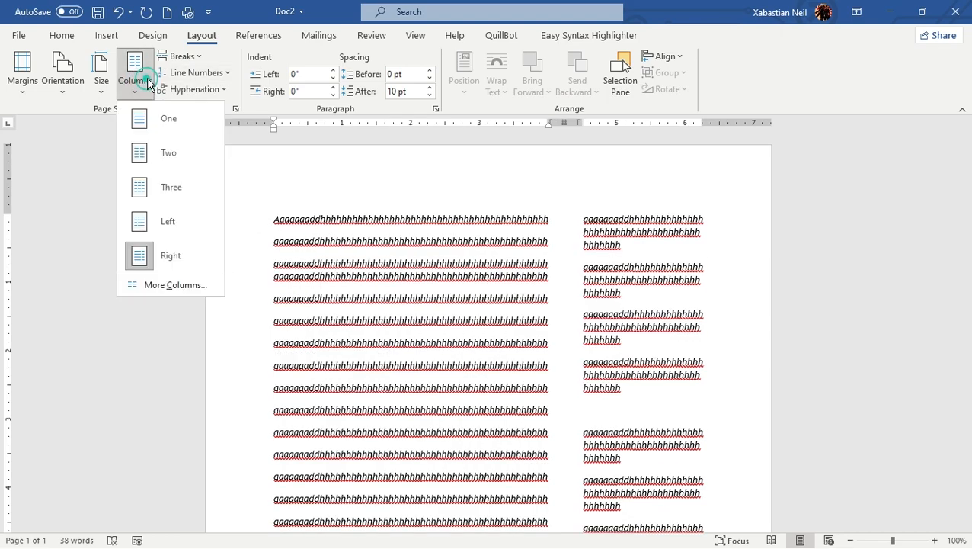
pyautogui.click(183, 288)
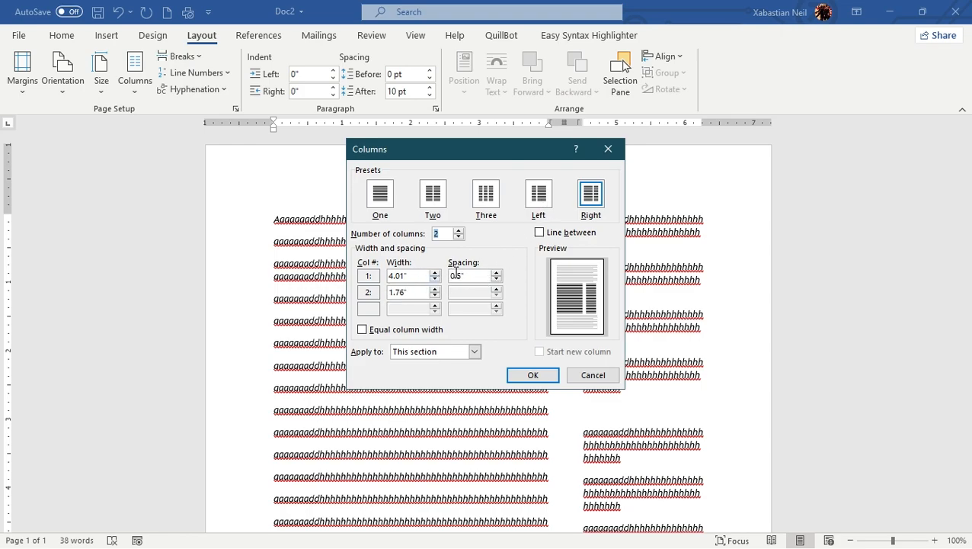
pyautogui.click(474, 351)
pyautogui.click(435, 382)
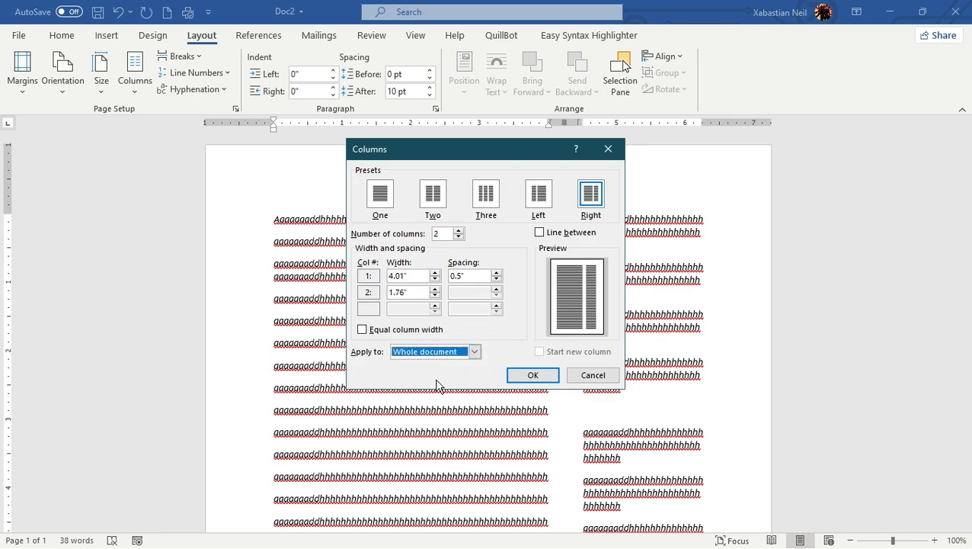
pyautogui.click(474, 351)
pyautogui.click(436, 371)
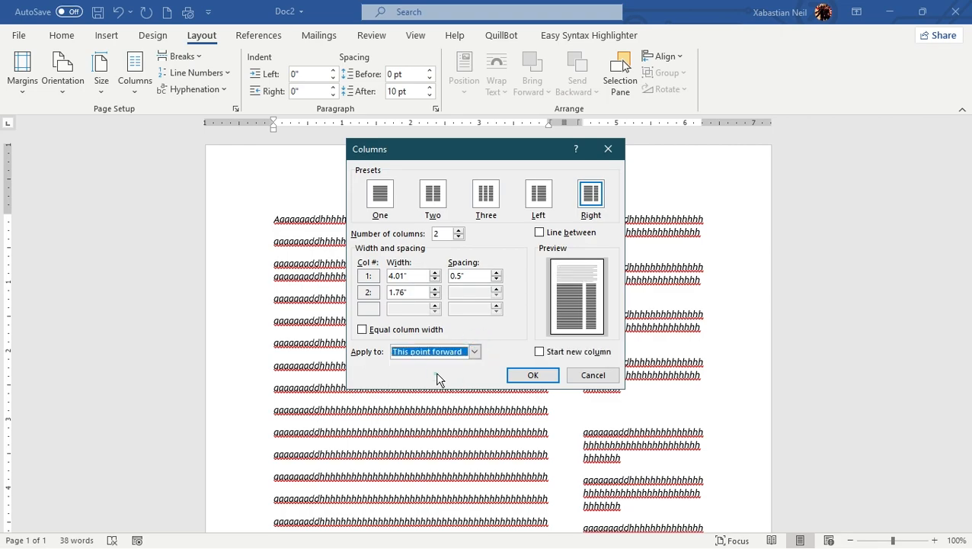
pyautogui.click(475, 351)
pyautogui.click(419, 362)
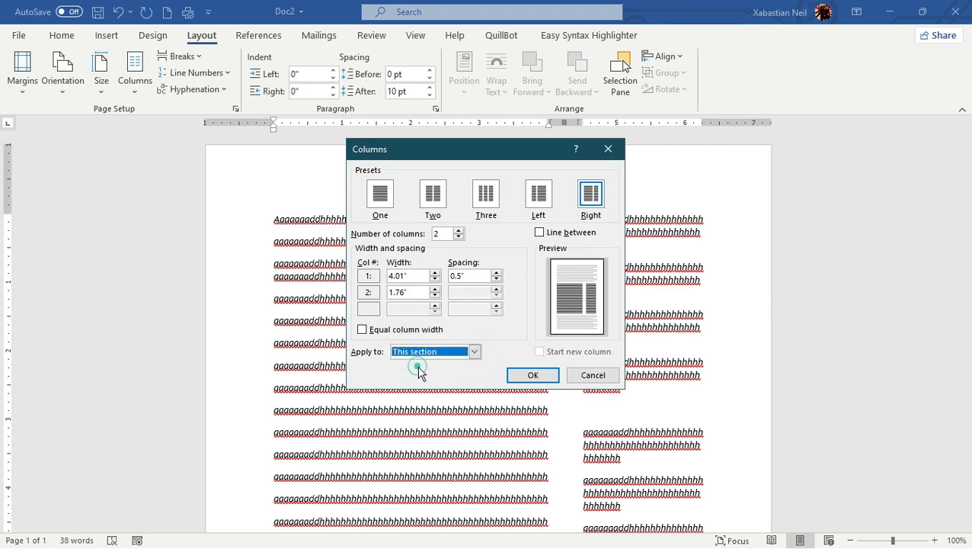
pyautogui.click(532, 376)
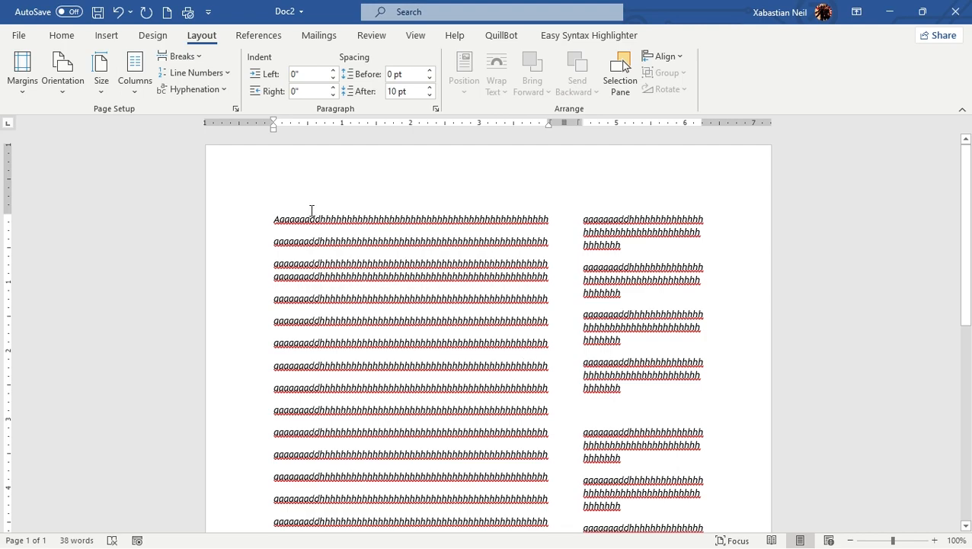
# Step: Insert a page break after the tenth line of the wide first column and review how the text flows onto the second page
pyautogui.click(348, 396)
pyautogui.click(547, 405)
pyautogui.click(568, 404)
pyautogui.click(551, 408)
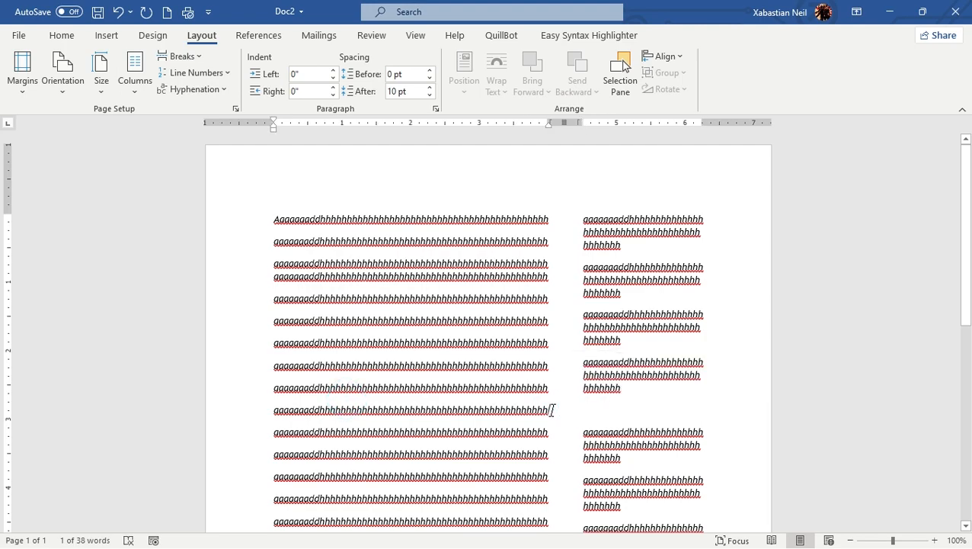
pyautogui.click(180, 55)
pyautogui.click(239, 103)
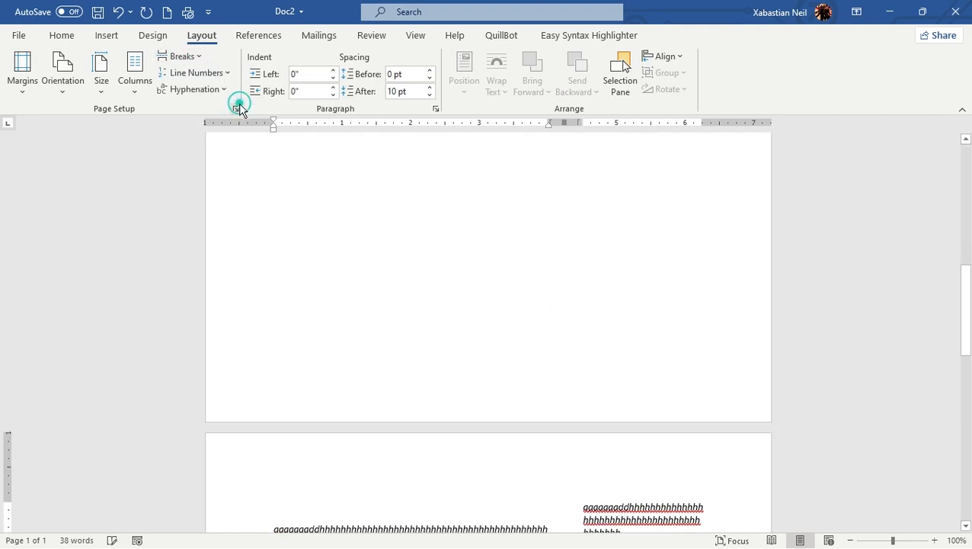
pyautogui.scroll(2, 395, 351)
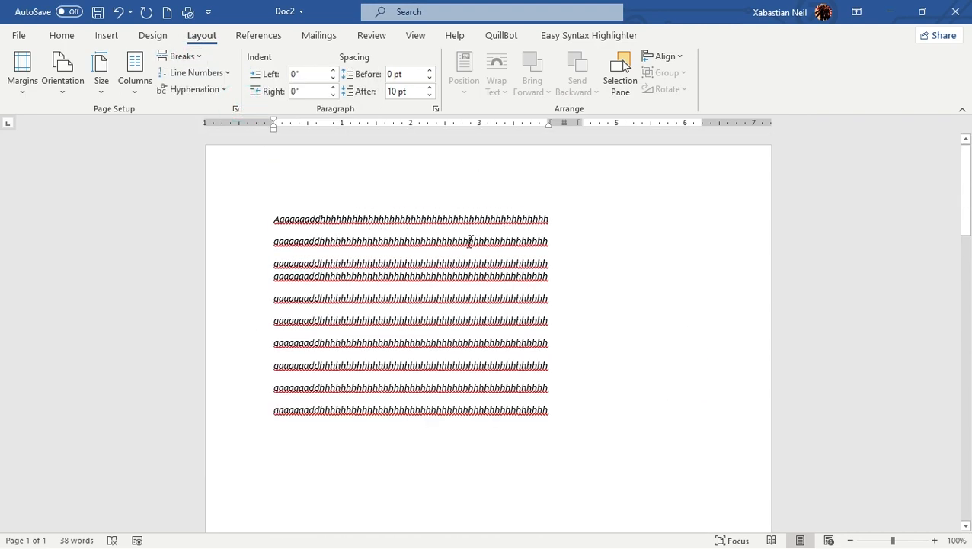
pyautogui.scroll(-20, 359, 270)
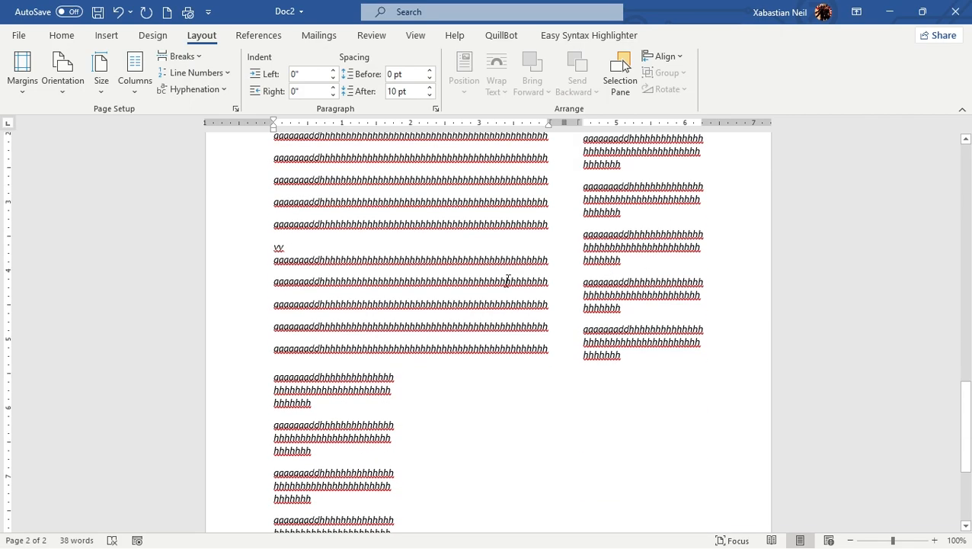
pyautogui.scroll(-4, 461, 336)
pyautogui.scroll(10, 460, 354)
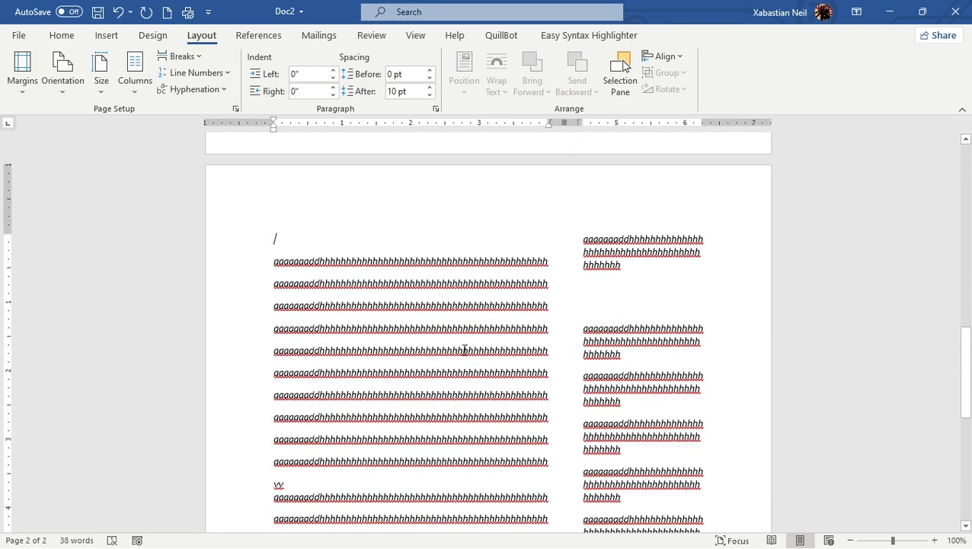
pyautogui.scroll(-5, 457, 339)
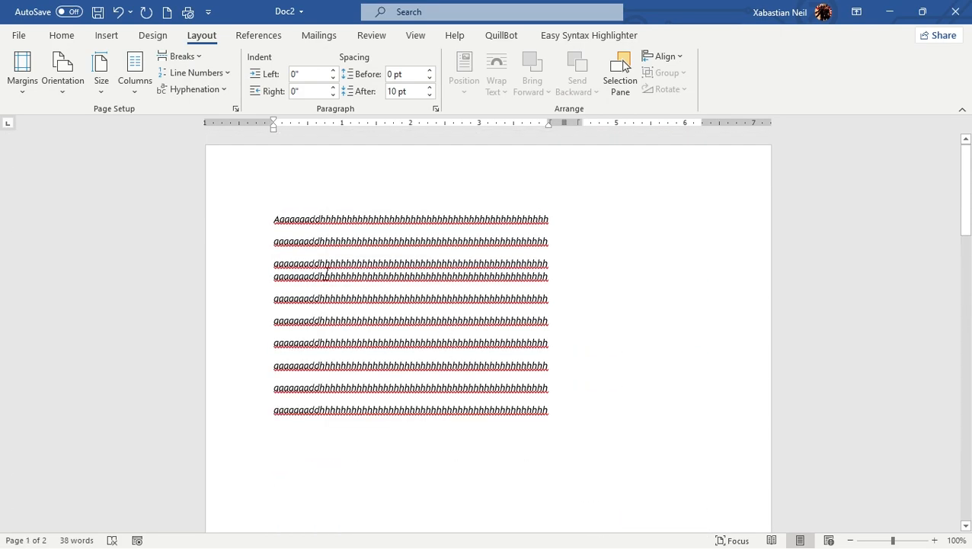
# Step: Insert a column break at the start of the second page's text and check the result across both pages
pyautogui.click(197, 58)
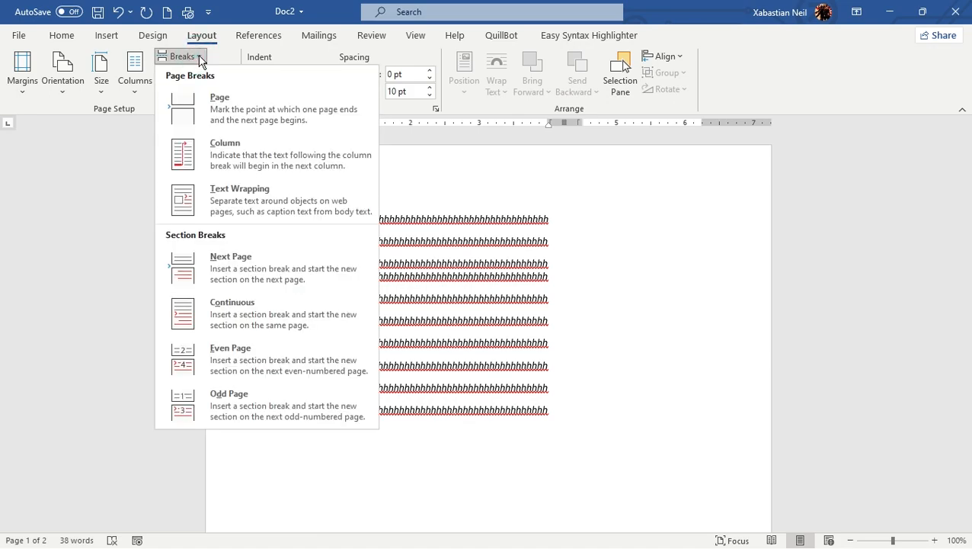
pyautogui.click(252, 166)
pyautogui.scroll(-10, 252, 166)
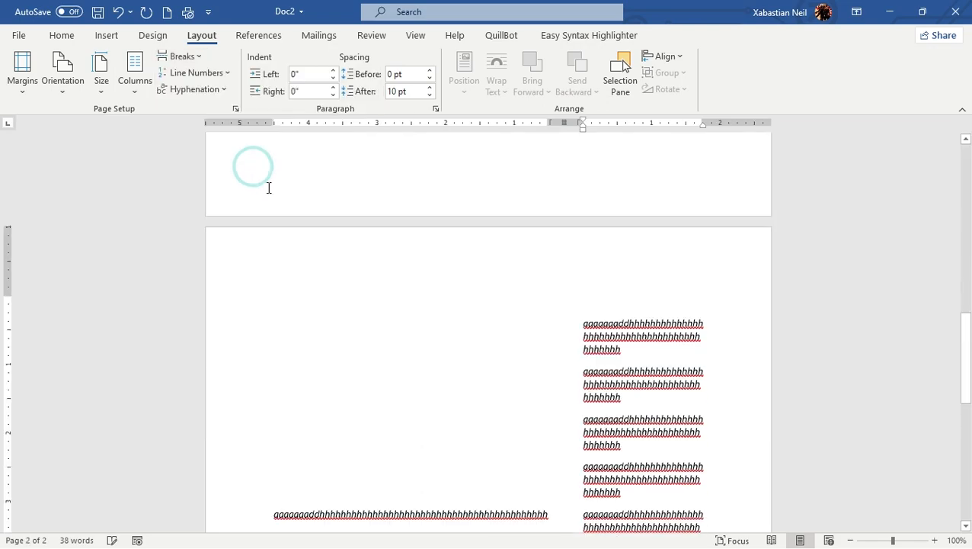
pyautogui.scroll(10, 369, 293)
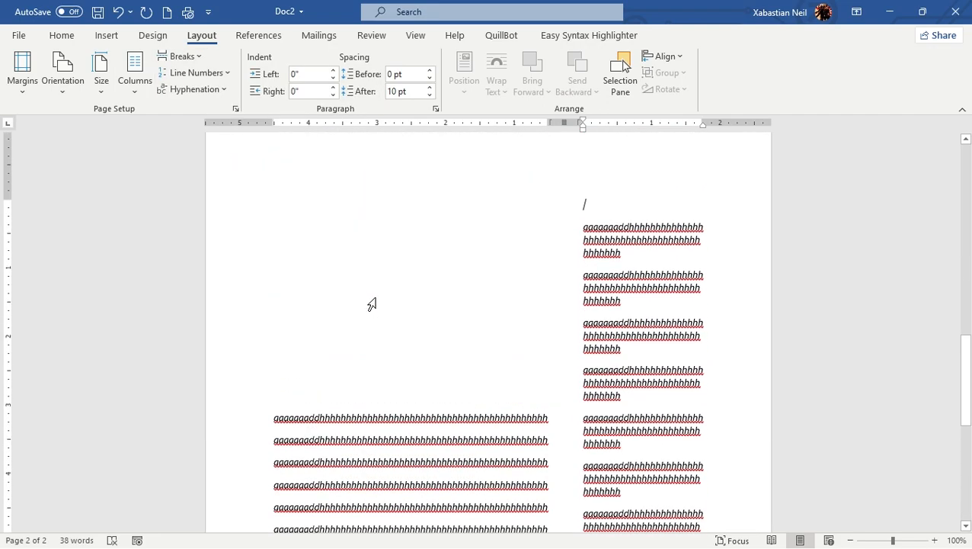
pyautogui.scroll(3, 372, 287)
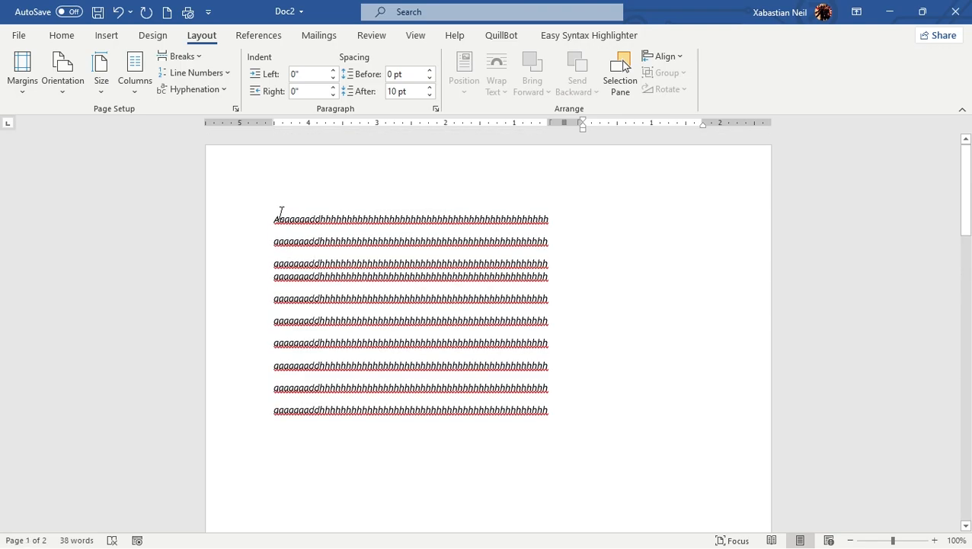
# Step: Insert an Odd Page section break partway through the fourth line of filler text and review how the text splits across pages
pyautogui.click(192, 60)
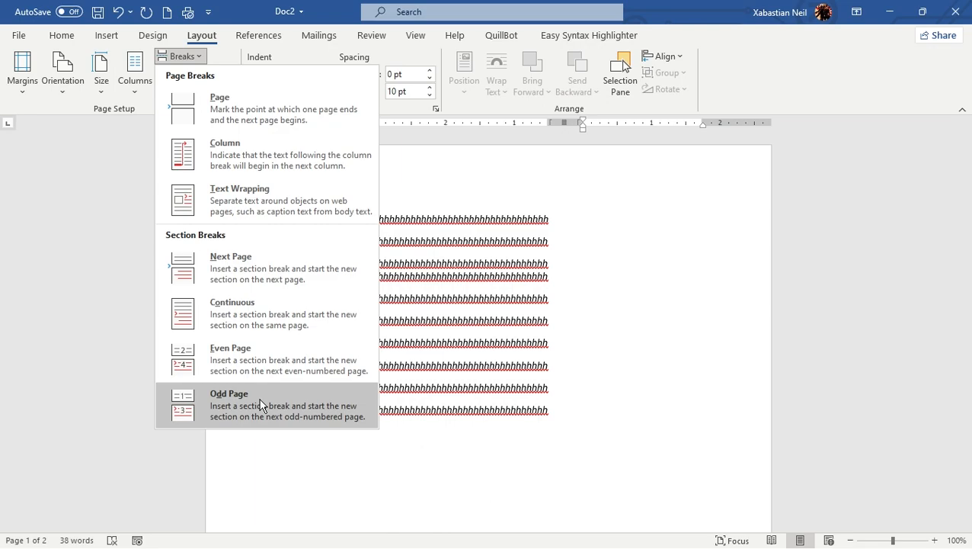
pyautogui.click(457, 282)
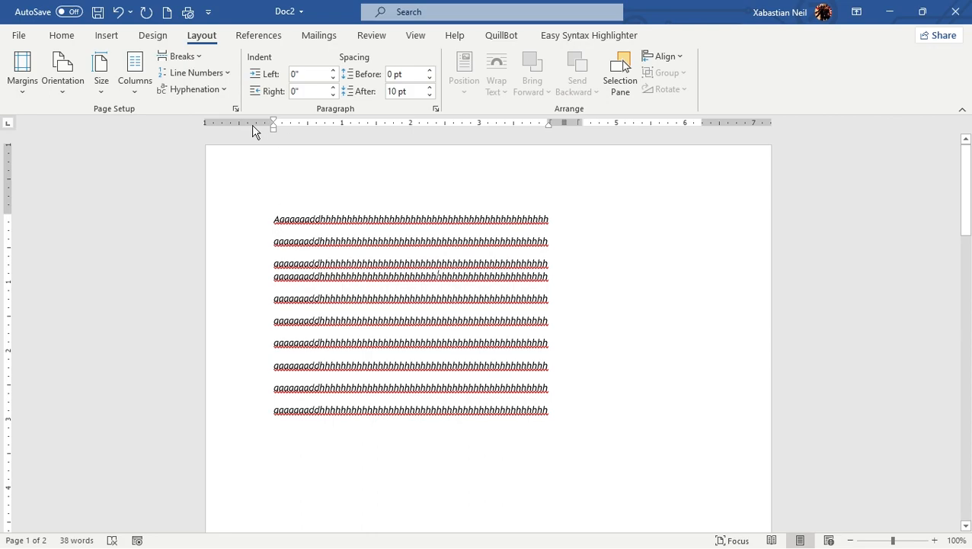
pyautogui.click(196, 58)
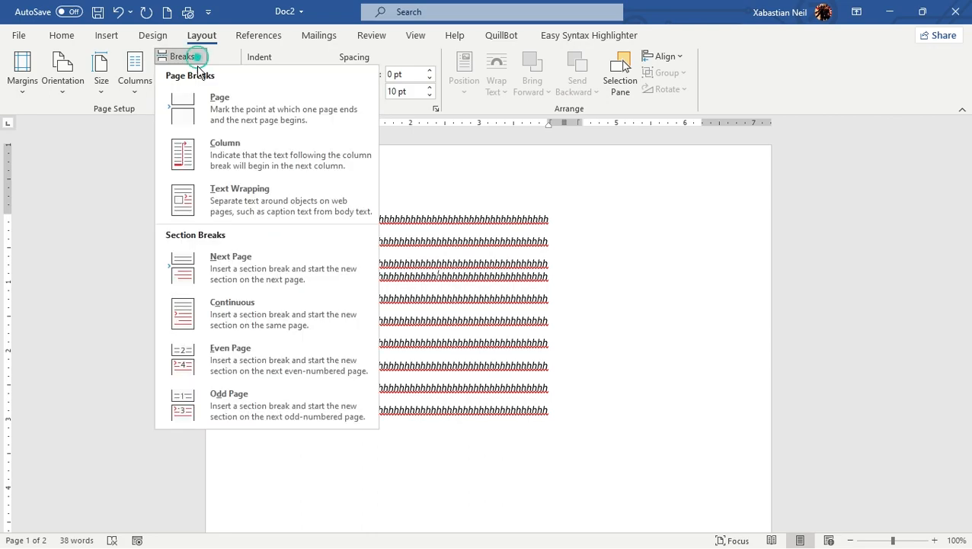
pyautogui.click(264, 392)
pyautogui.scroll(-5, 265, 425)
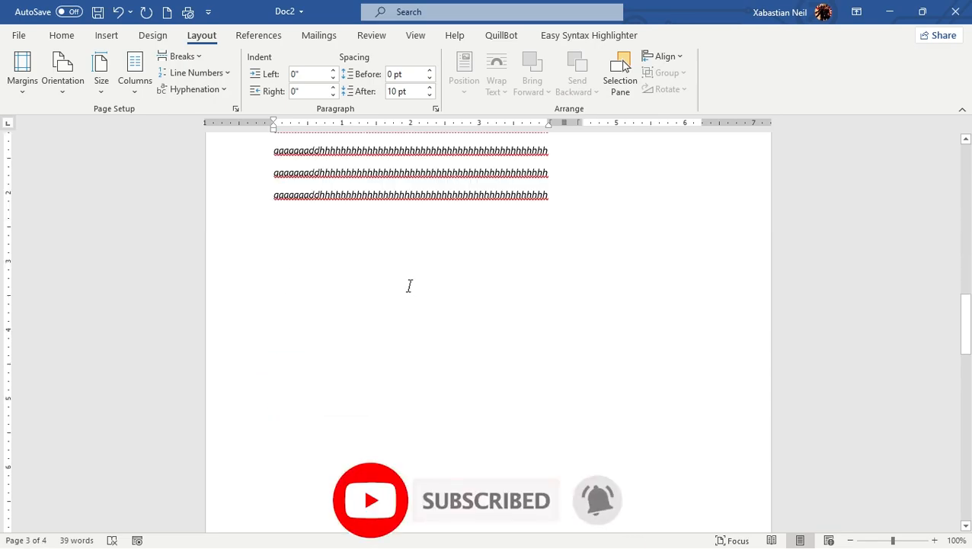
pyautogui.scroll(16, 415, 293)
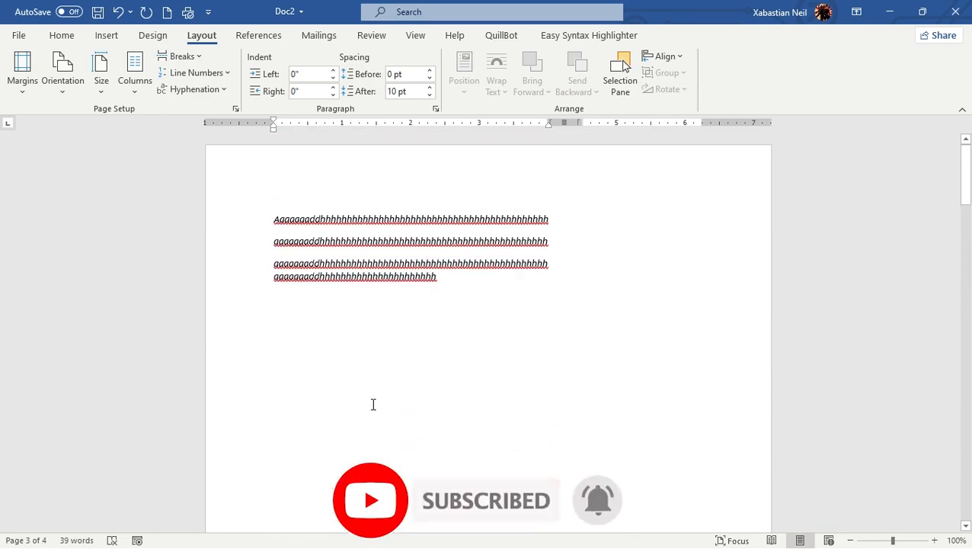
pyautogui.scroll(-10, 377, 411)
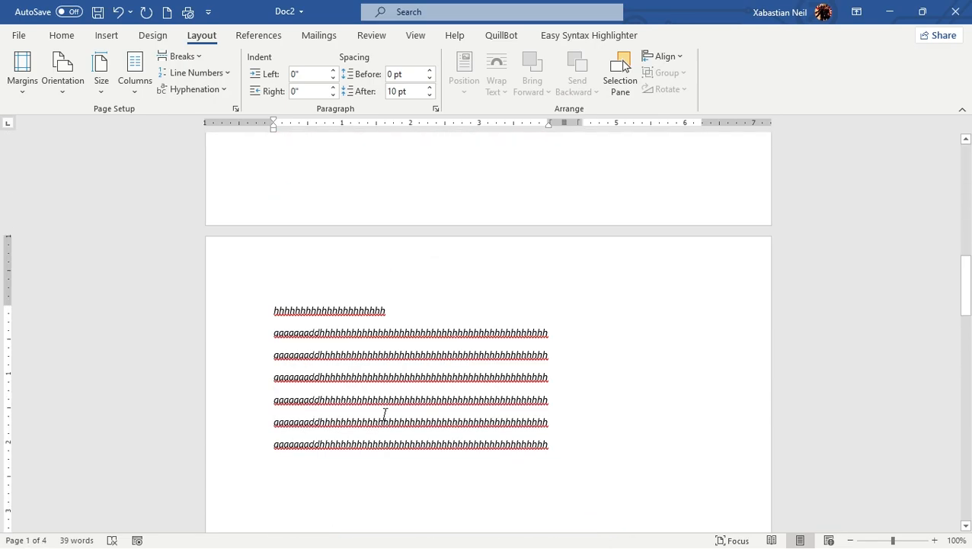
pyautogui.scroll(-3, 385, 416)
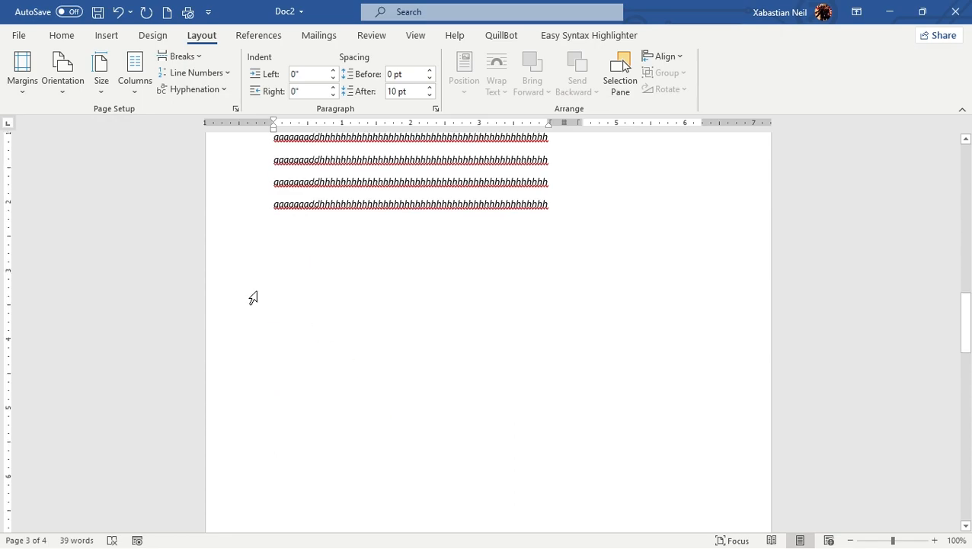
# Step: Turn on continuous line numbers for the current section and switch the numbering to Restart Each Page
pyautogui.click(214, 76)
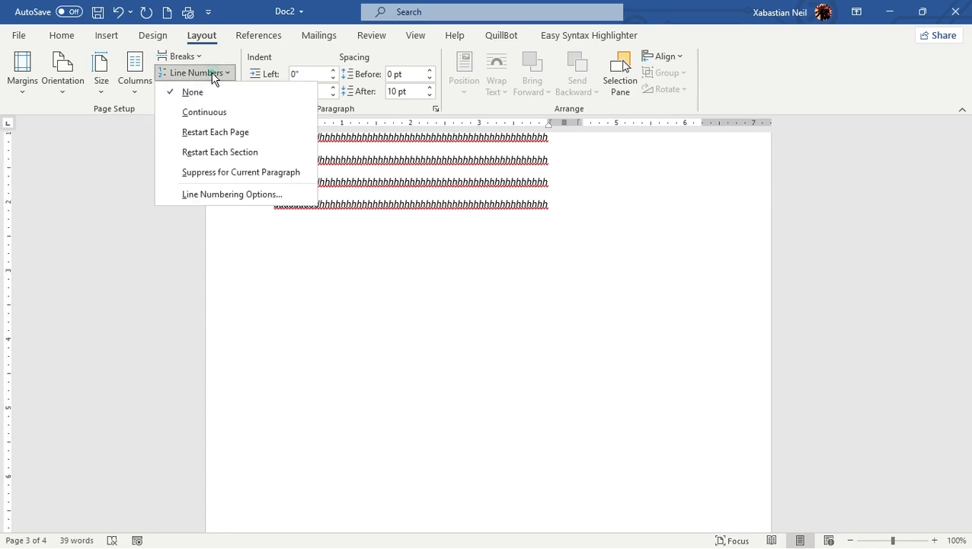
pyautogui.click(231, 112)
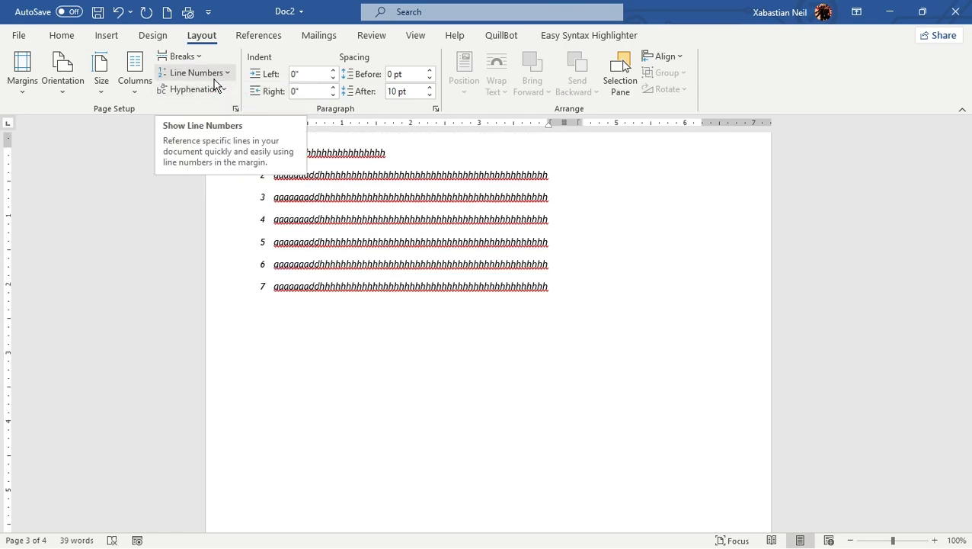
pyautogui.click(216, 76)
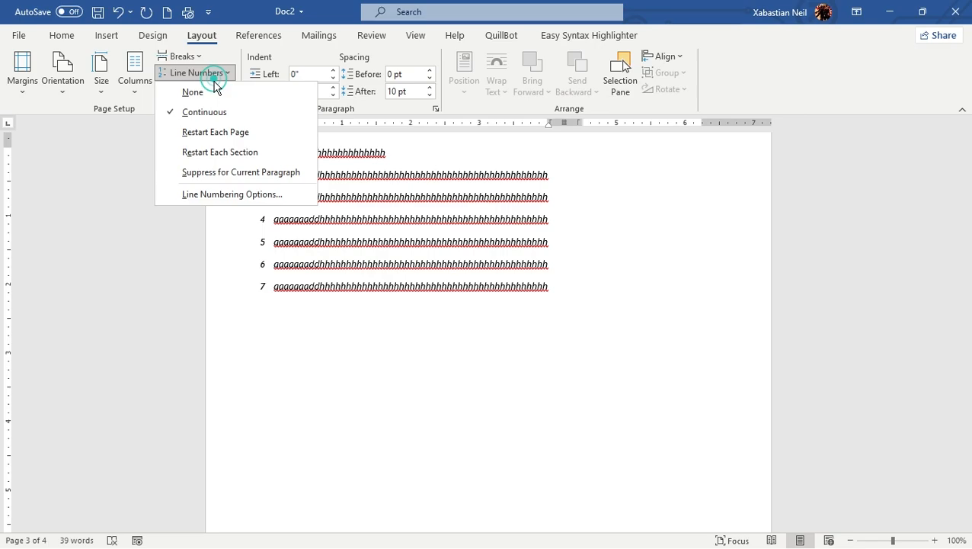
pyautogui.click(241, 140)
pyautogui.scroll(3, 348, 239)
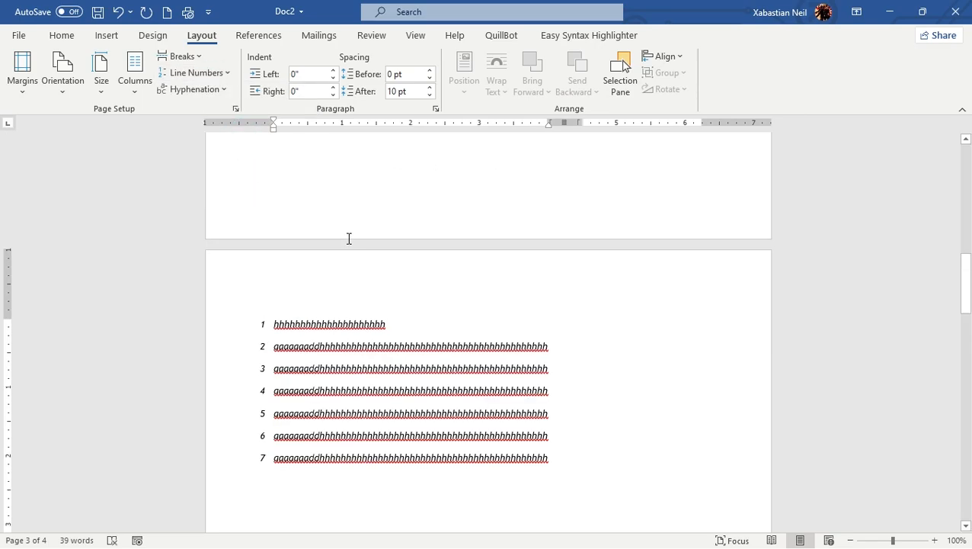
# Step: Append "hjs" to the first numbered line and add "sfjsfjsfj" on a new line below the seventh line
pyautogui.click(459, 354)
pyautogui.write('hjs')
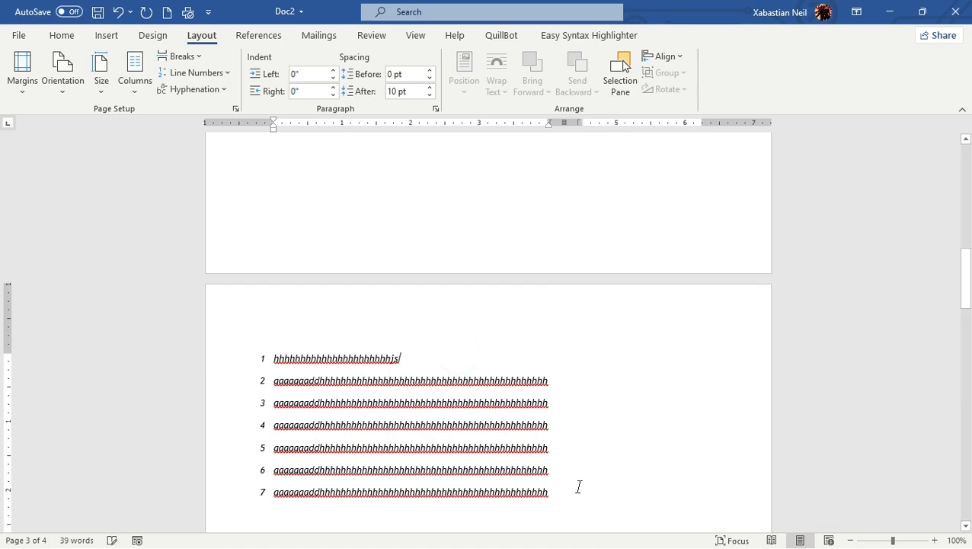
pyautogui.click(579, 486)
pyautogui.hotkey('shift', 'Return')
pyautogui.write('sfjsfjsfj')
pyautogui.scroll(-3, 482, 447)
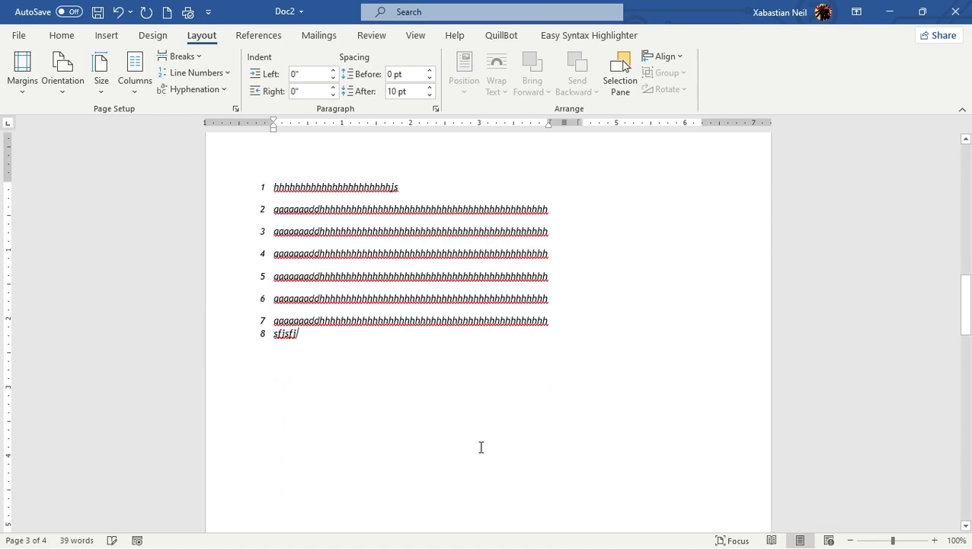
# Step: Add short filler lines such as "adh", "sfj" and "adg" until the numbered text runs into the second column
pyautogui.press('Return')
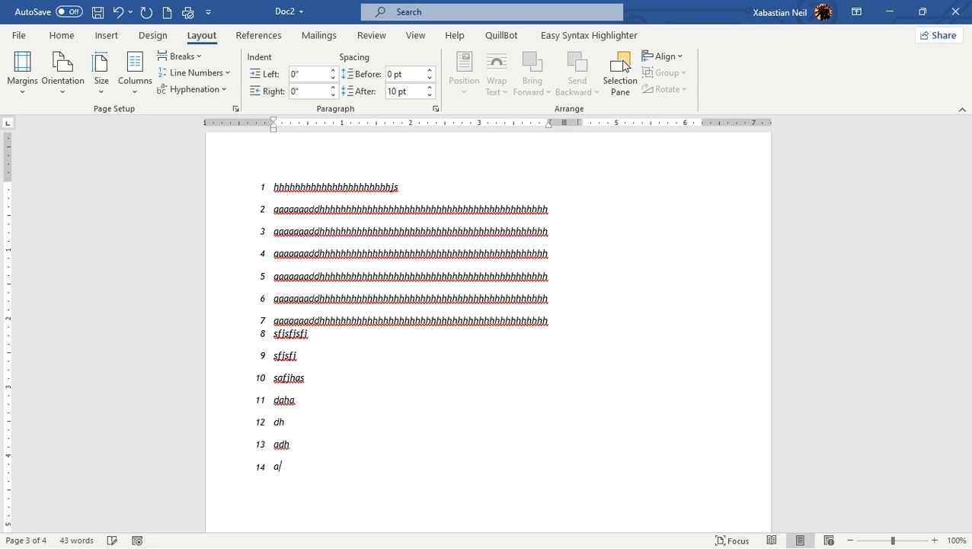
pyautogui.write('dh')
pyautogui.press('Return')
pyautogui.write('adhi')
pyautogui.press('Return')
pyautogui.write('a')
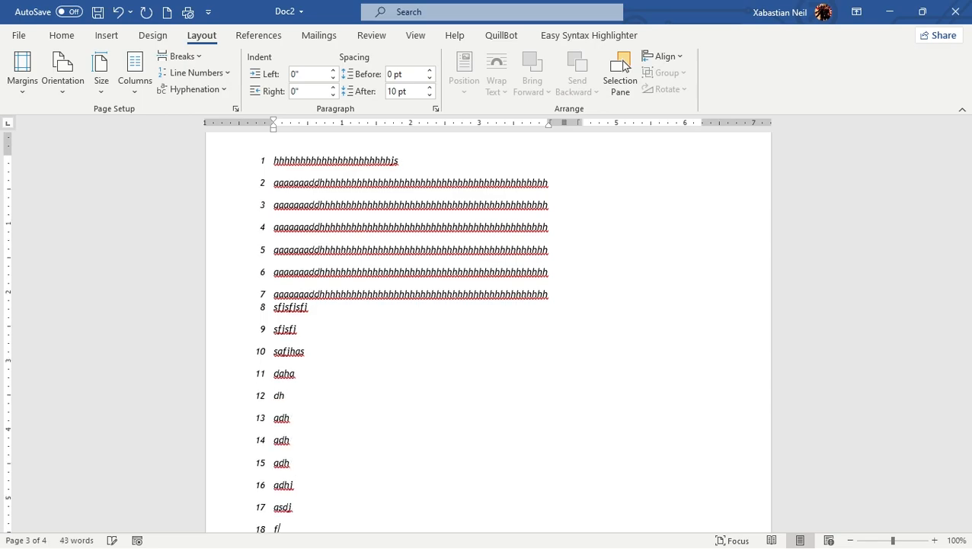
pyautogui.write('j')
pyautogui.press('Return')
pyautogui.write('saf')
pyautogui.press('Return')
pyautogui.write('sfi')
pyautogui.press('Return')
pyautogui.write('sfi')
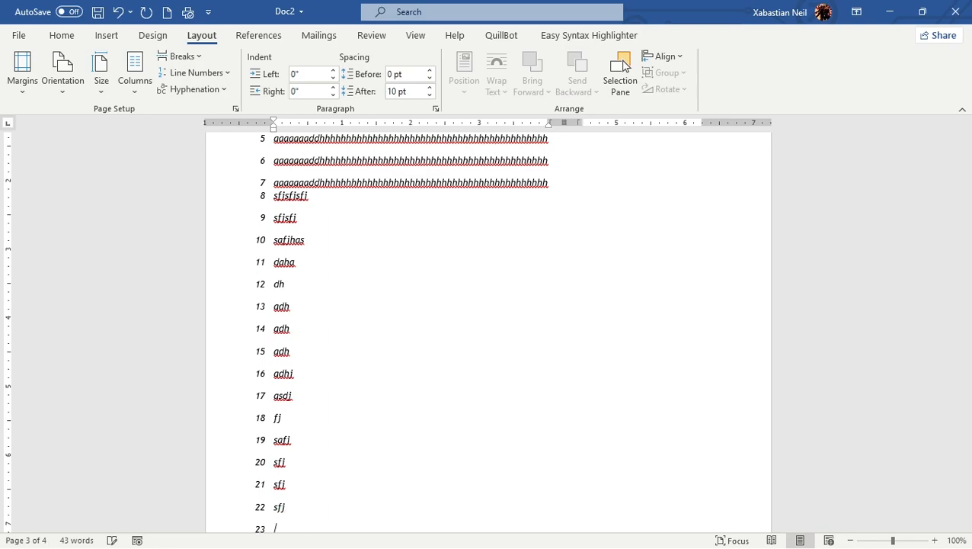
pyautogui.press('Return')
pyautogui.write('sfi')
pyautogui.press('Return')
pyautogui.write('sfj')
pyautogui.press('Return')
pyautogui.write('adg')
pyautogui.press('Return')
pyautogui.write('adg')
pyautogui.press('Return')
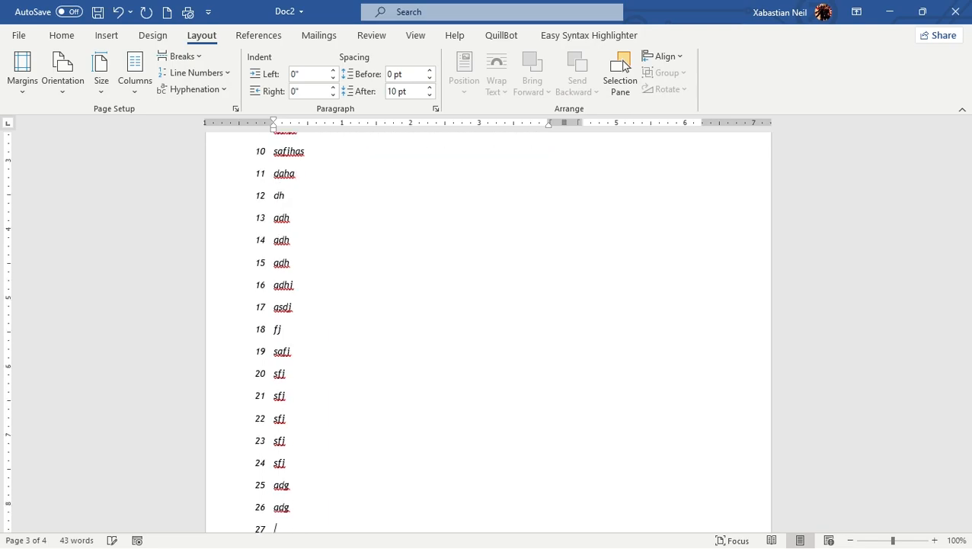
pyautogui.write('adf')
pyautogui.press('Return')
pyautogui.write('adg adf')
pyautogui.press('Return')
pyautogui.write('adg')
pyautogui.press('Return')
pyautogui.write('adhg')
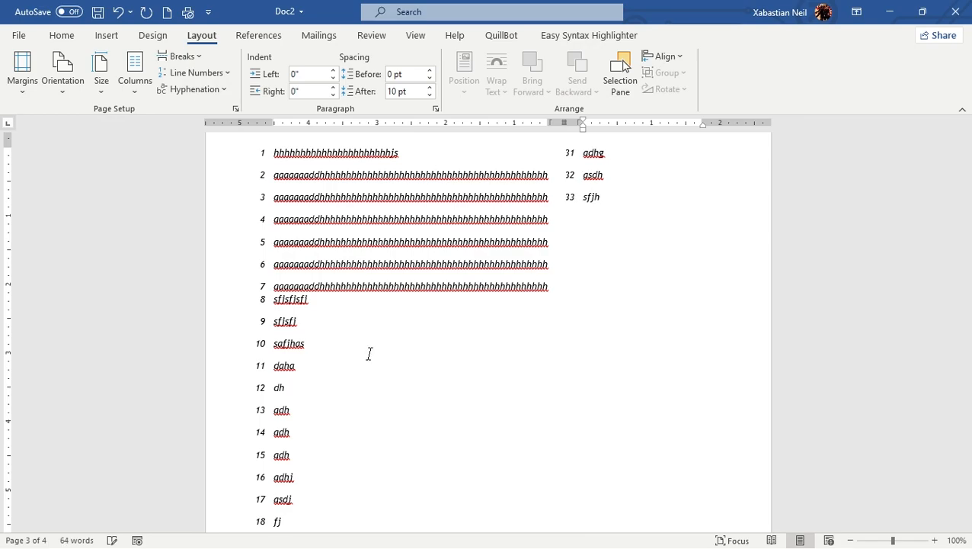
# Step: Set the current section to one text column and look over the pages
pyautogui.click(135, 80)
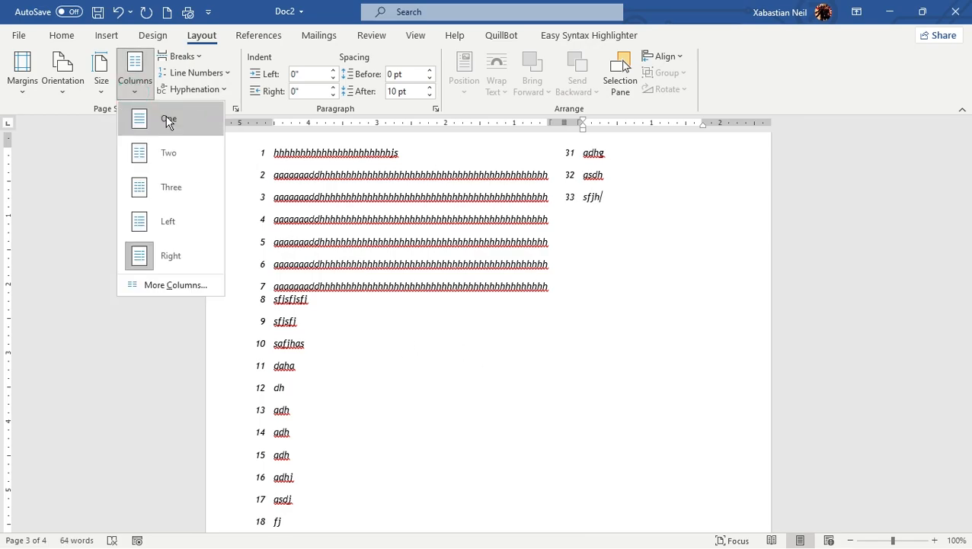
pyautogui.click(170, 119)
pyautogui.moveTo(241, 282)
pyautogui.mouseDown()
pyautogui.moveTo(234, 367)
pyautogui.moveTo(234, 287)
pyautogui.mouseUp()
pyautogui.scroll(5, 388, 243)
pyautogui.scroll(-5, 350, 463)
# Step: Delete the filler text so the first page is empty
pyautogui.moveTo(375, 360); pyautogui.dragTo(16, 59)
pyautogui.press('Delete')
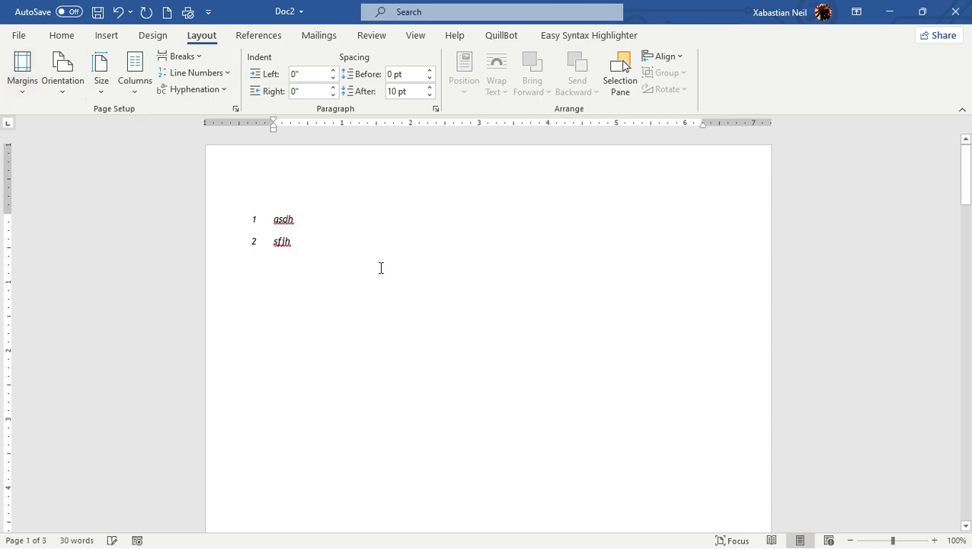
pyautogui.moveTo(379, 266); pyautogui.dragTo(101, 183)
pyautogui.press('Delete')
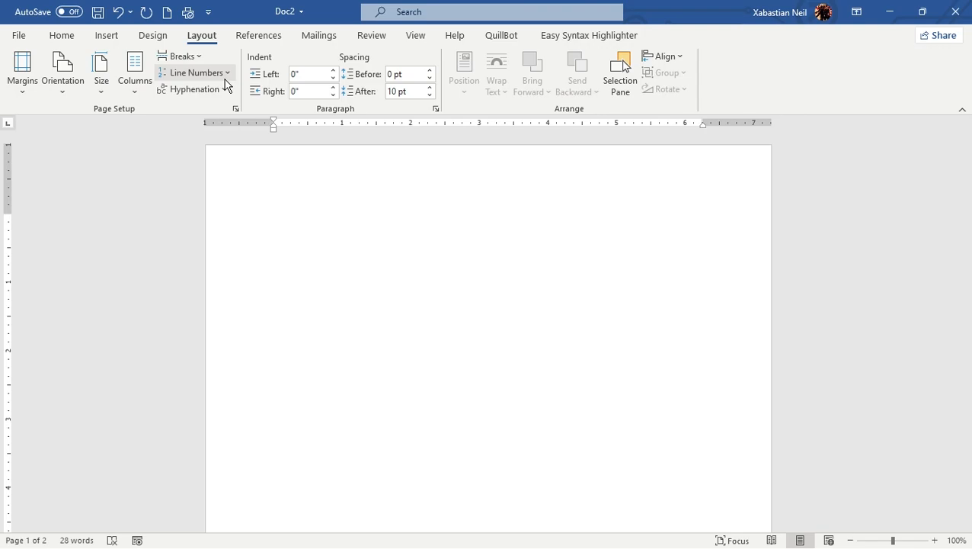
# Step: Turn on automatic hyphenation for the document
pyautogui.click(207, 92)
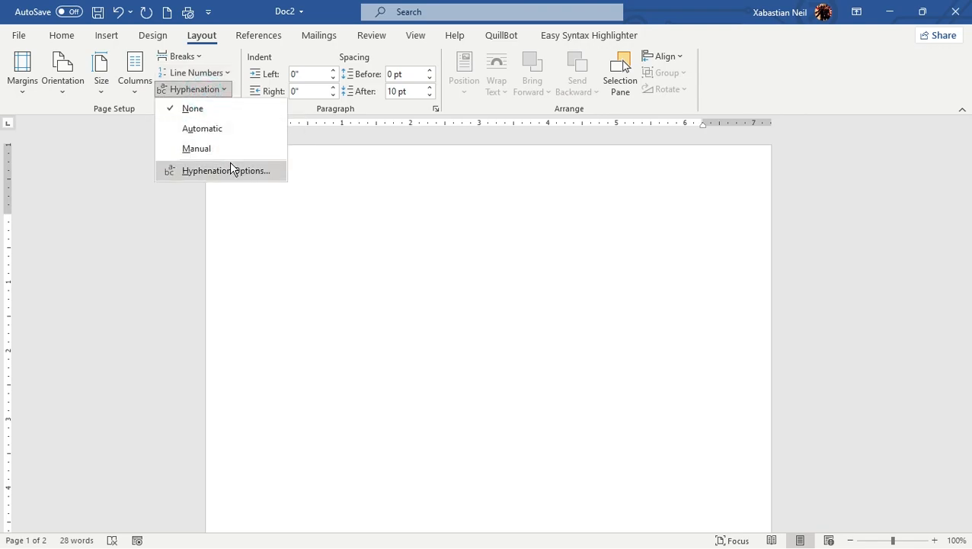
pyautogui.click(276, 128)
pyautogui.click(291, 161)
pyautogui.click(382, 177)
pyautogui.click(345, 211)
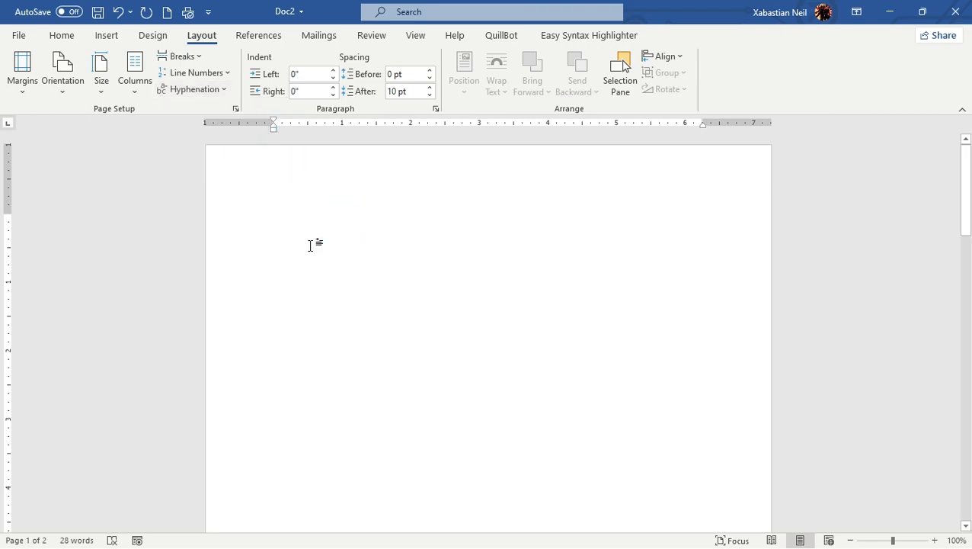
# Step: Enter a filler word starting with "gadhads" followed by a long run of d's that wraps onto a second line
pyautogui.doubleClick(325, 218)
pyautogui.click(293, 205)
pyautogui.write('g')
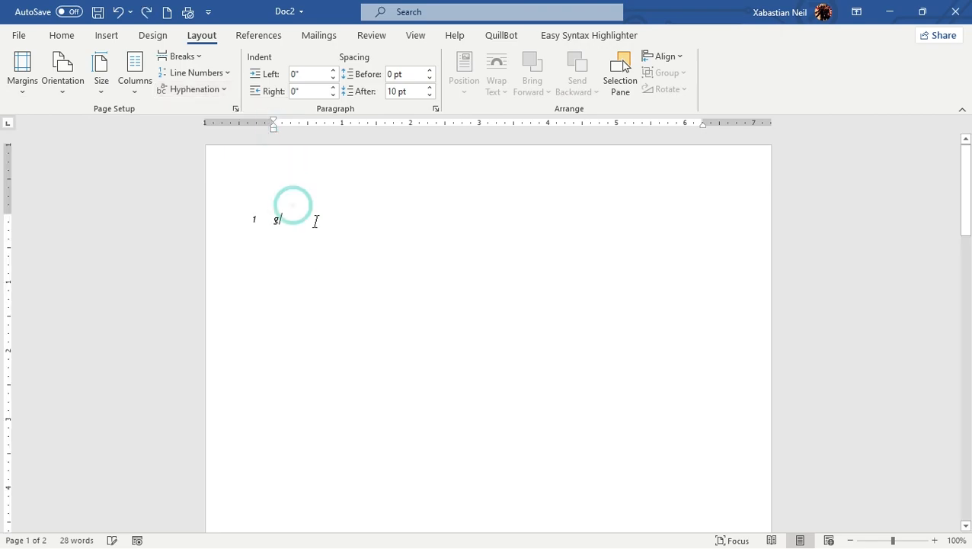
pyautogui.write('adhadsd')
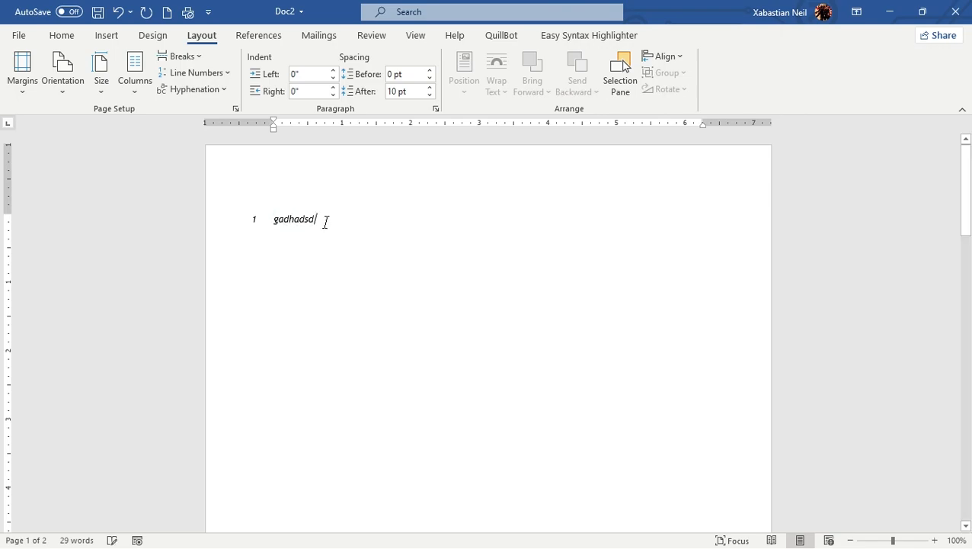
pyautogui.write('ddddddddddddddddddddddddddddddddddddddddddddddddddddddddd')
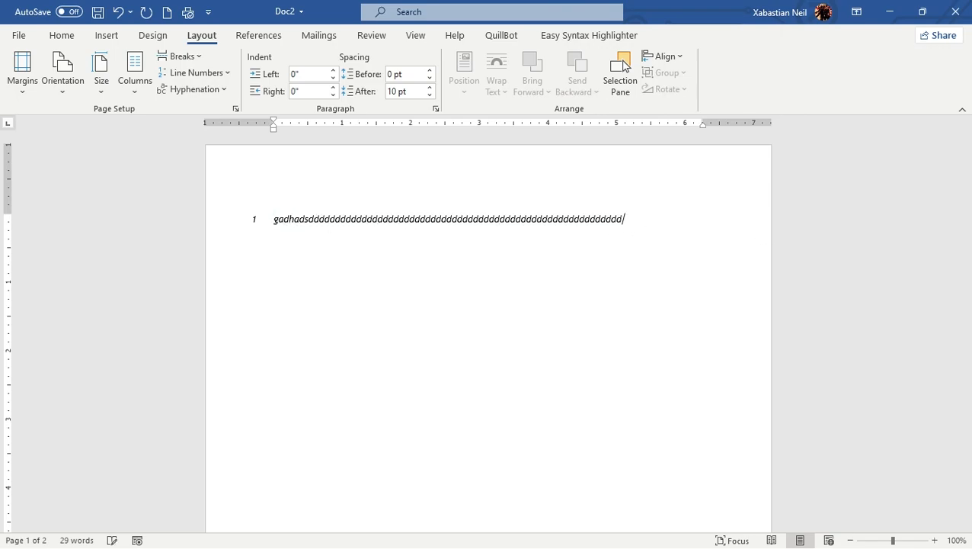
pyautogui.write('ddddddddddddddddddddddd')
# Step: Turn off line numbers for the section containing the long filler word
pyautogui.doubleClick(316, 234)
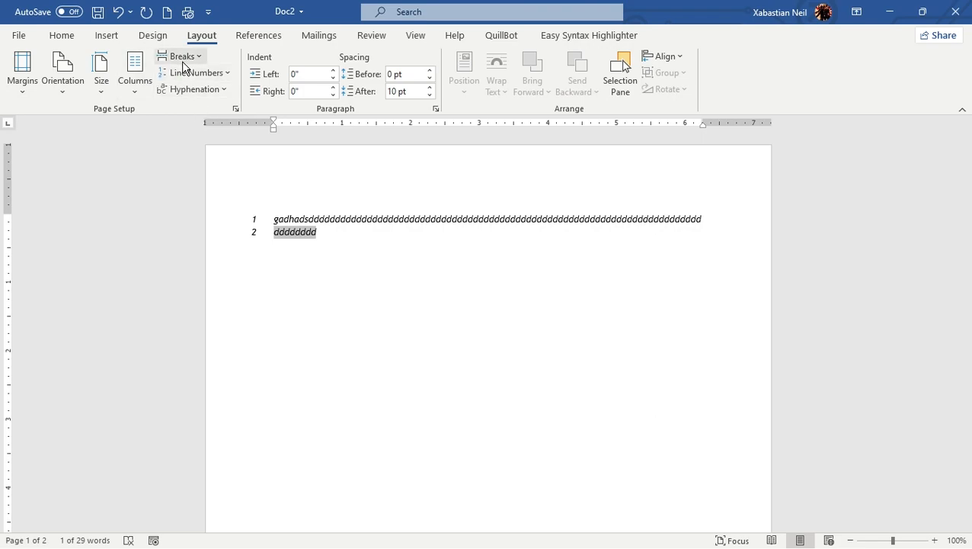
pyautogui.click(216, 75)
pyautogui.click(215, 92)
# Step: Replace the filler word with "The quick brown fox jumps over the lazy dog"
pyautogui.click(364, 234)
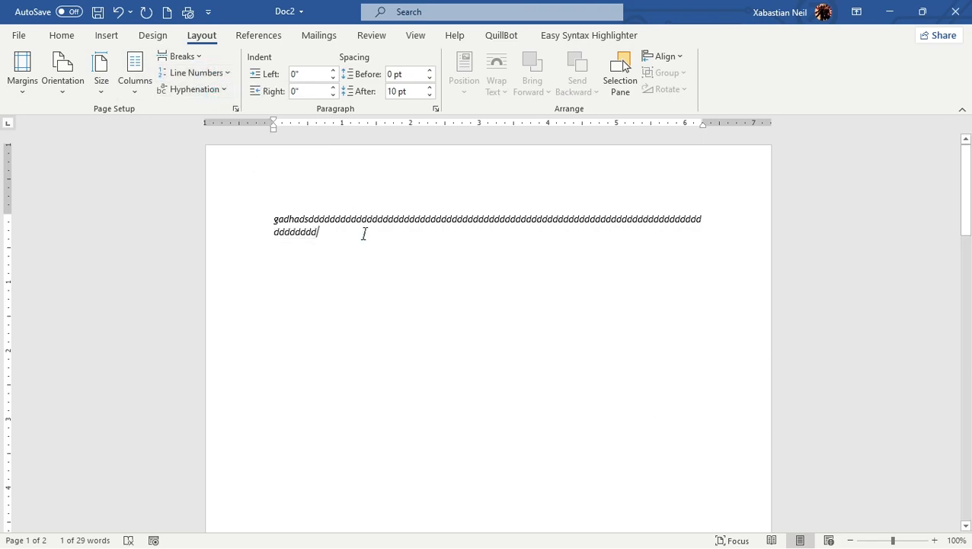
pyautogui.doubleClick(364, 233)
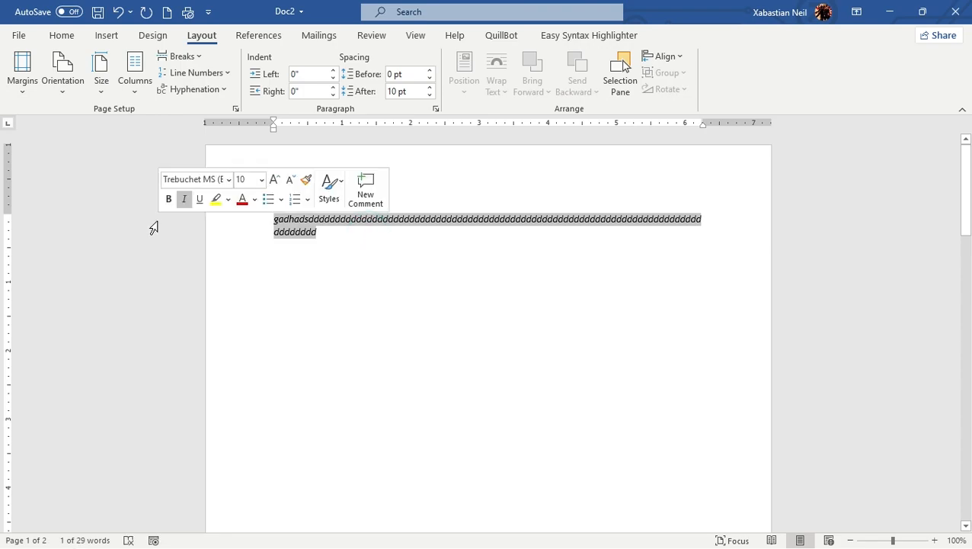
pyautogui.write('the lazy dog')
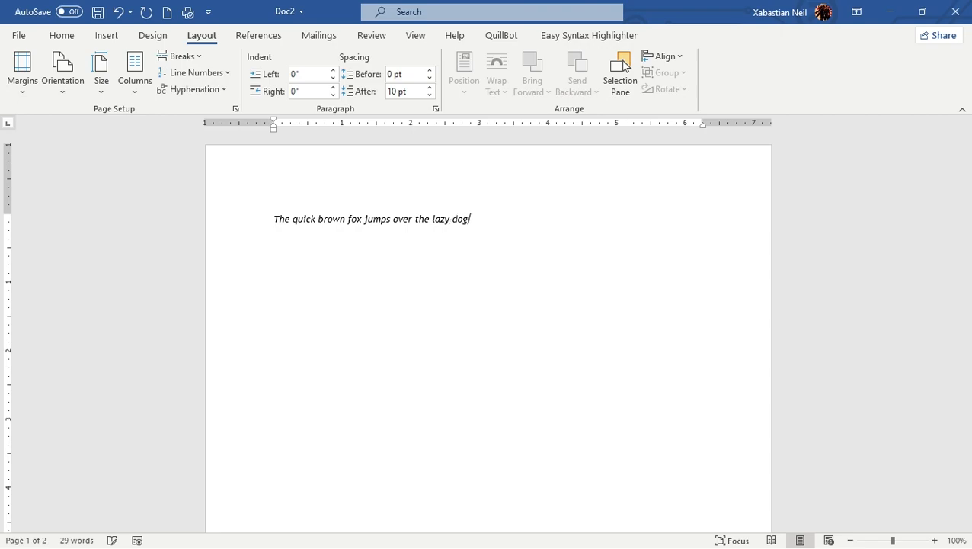
# Step: Enlarge the sentence's font size to 24
pyautogui.click(244, 233)
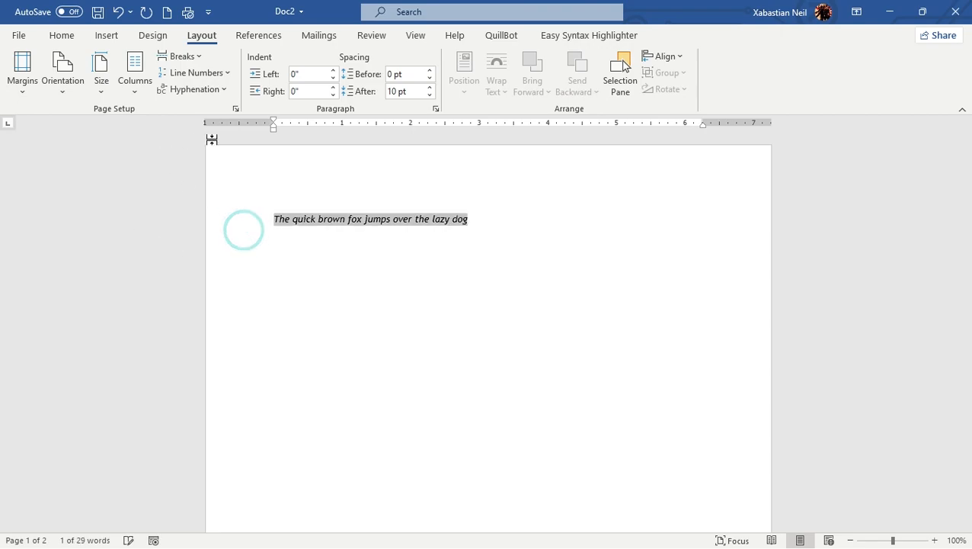
pyautogui.click(62, 35)
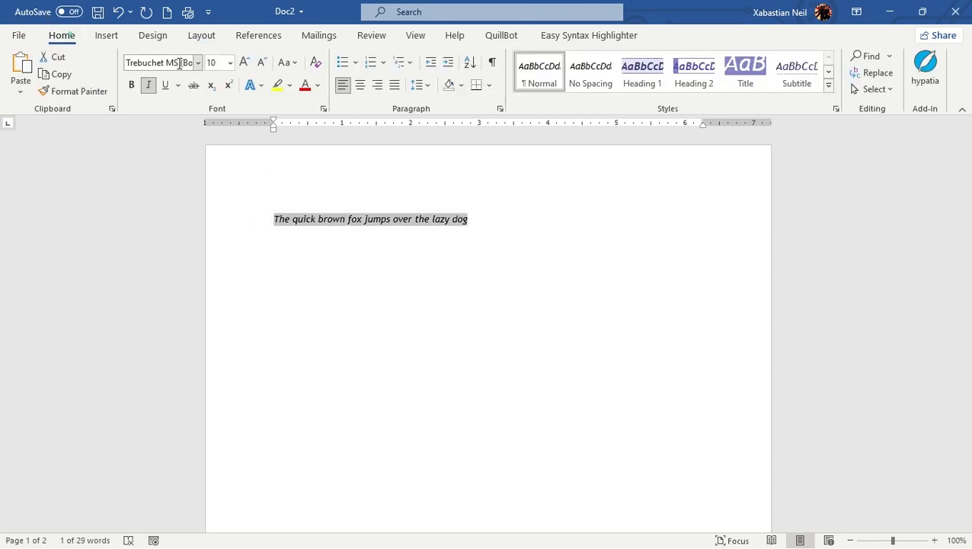
pyautogui.click(244, 62)
pyautogui.click(244, 62)
pyautogui.click(244, 62)
pyautogui.click(244, 62)
pyautogui.click(244, 62)
pyautogui.click(244, 61)
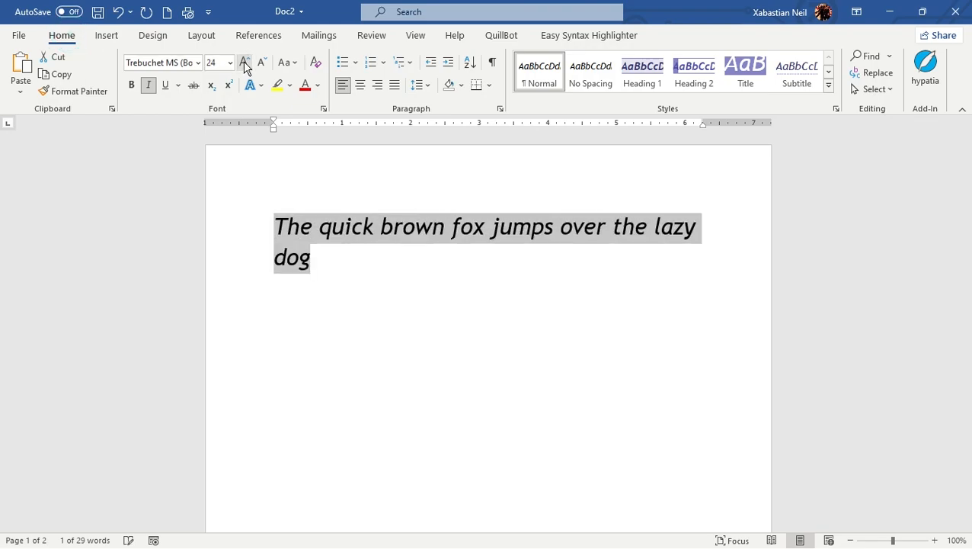
pyautogui.click(474, 297)
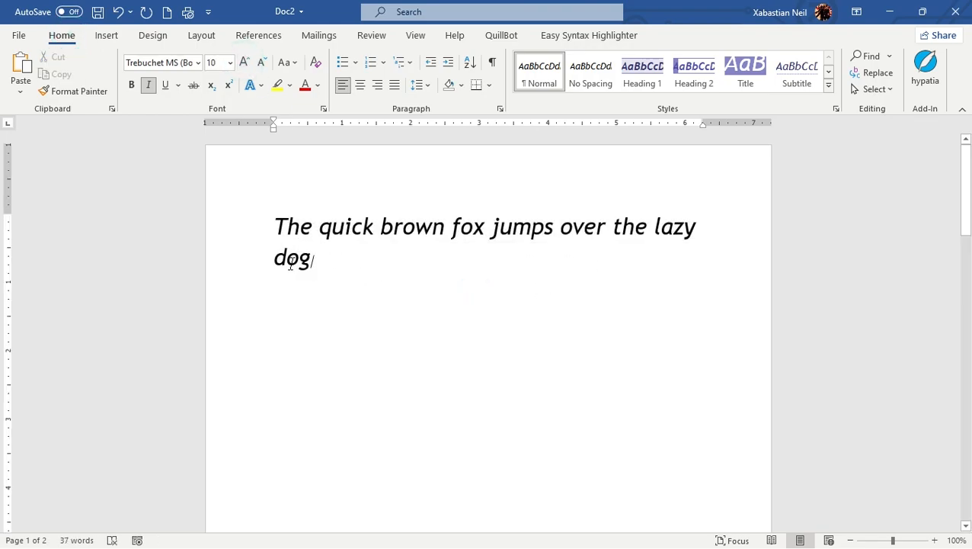
# Step: Run manual hyphenation on the whole sentence
pyautogui.tripleClick(470, 282)
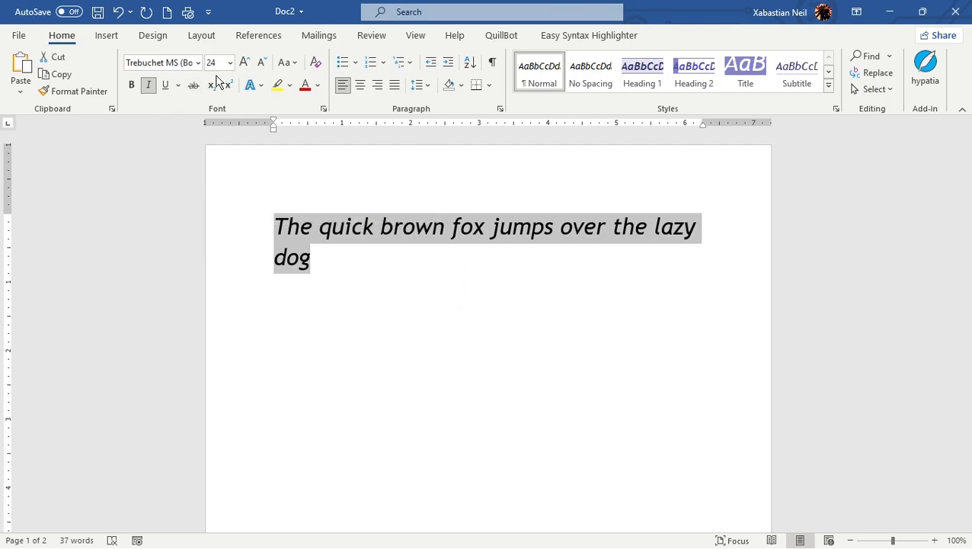
pyautogui.click(206, 38)
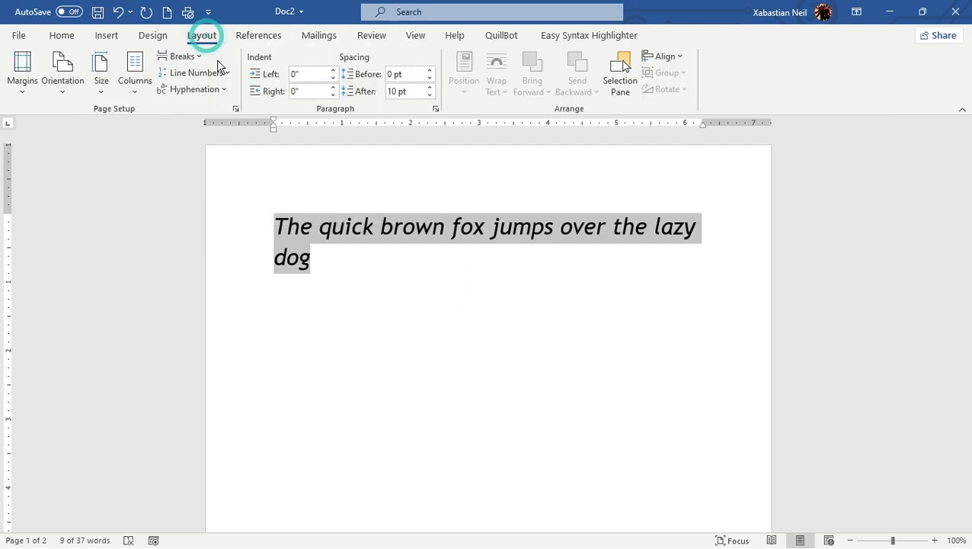
pyautogui.click(221, 89)
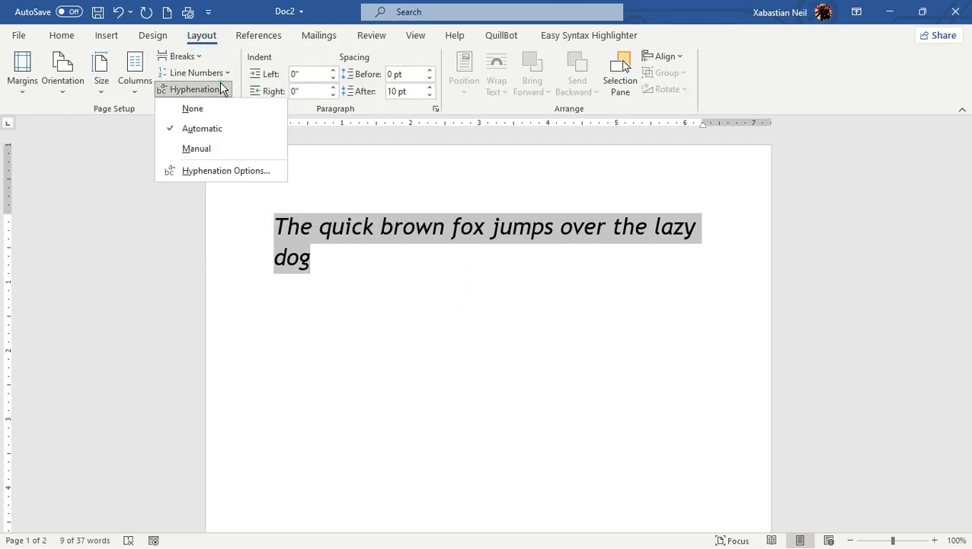
pyautogui.click(221, 152)
pyautogui.click(499, 319)
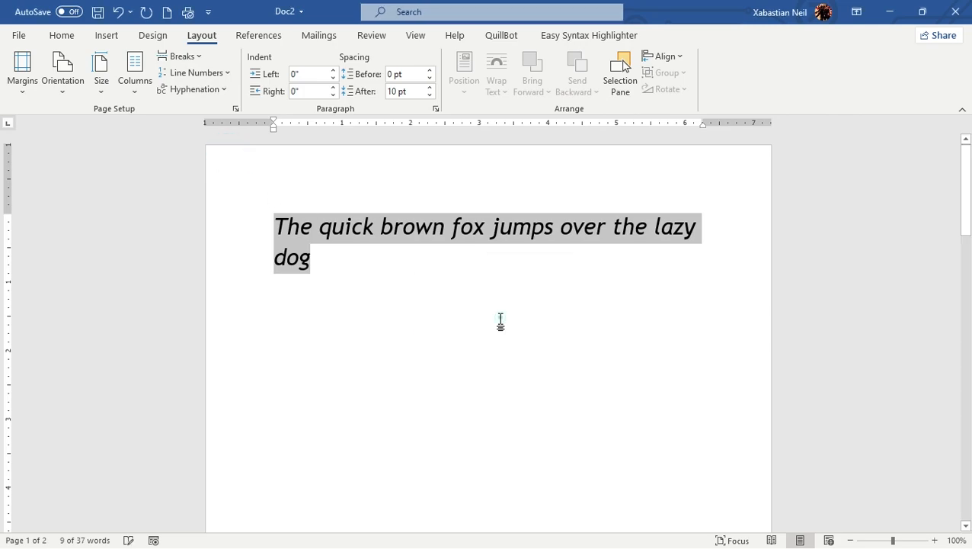
# Step: Replace the space between "lazy" and "dog" with a hyphen
pyautogui.click(694, 233)
pyautogui.click(275, 257)
pyautogui.press('BackSpace')
pyautogui.write('-')
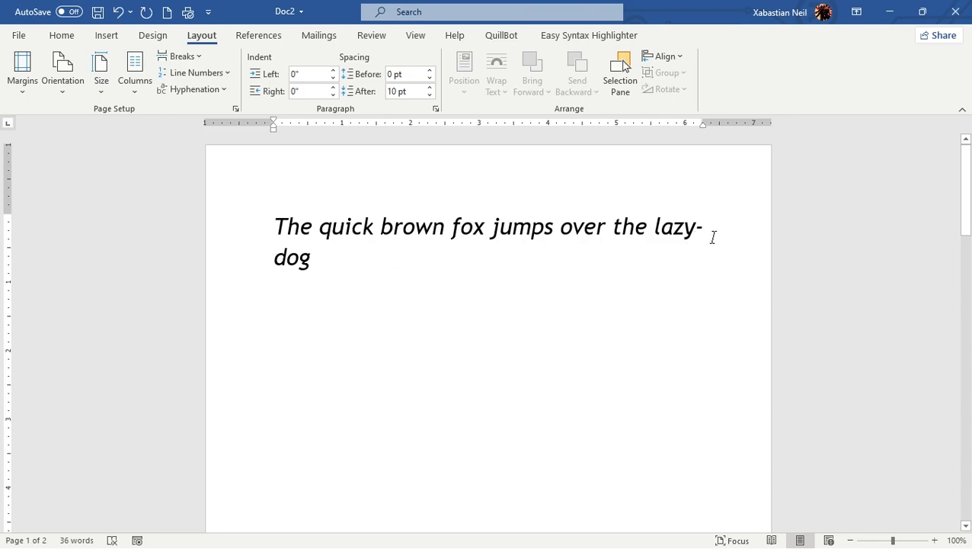
# Step: Retype the end of "lazy" and adjust the start of "dog" to test how the words break across the lines
pyautogui.press('BackSpace')
pyautogui.press('BackSpace')
pyautogui.write('y')
pyautogui.click(712, 291)
pyautogui.click(270, 262)
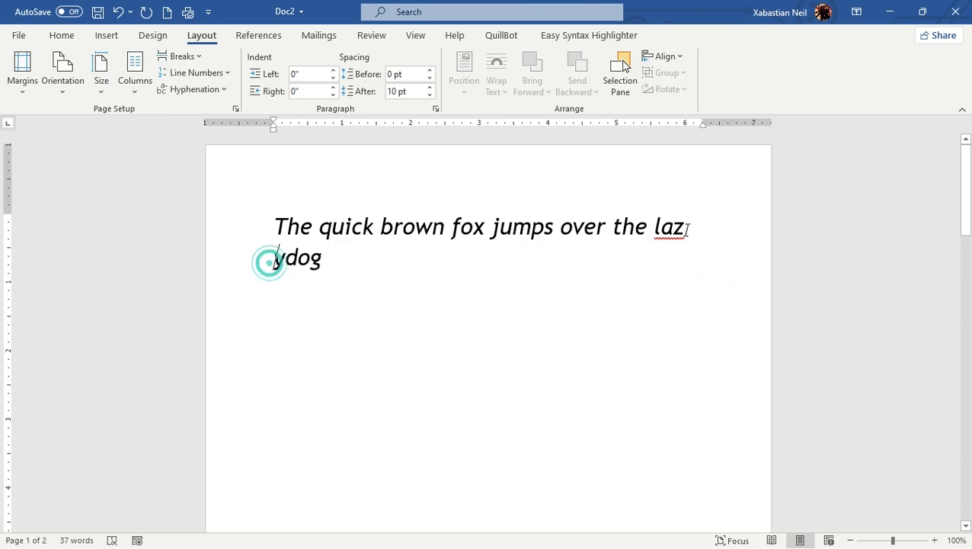
pyautogui.click(686, 229)
pyautogui.press('BackSpace')
pyautogui.write('zy')
pyautogui.click(285, 257)
pyautogui.press('BackSpace')
pyautogui.click(505, 223)
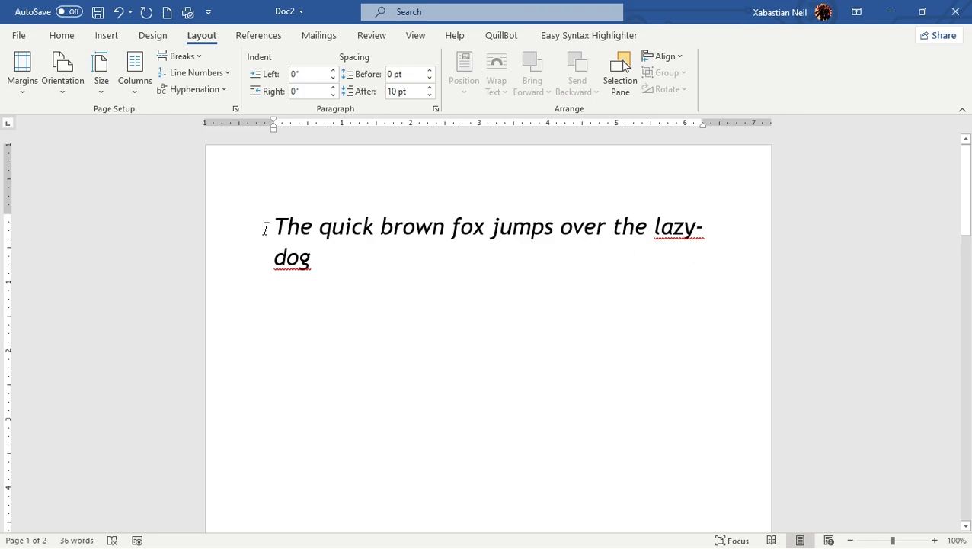
pyautogui.press('BackSpace')
pyautogui.press('BackSpace')
pyautogui.press('BackSpace')
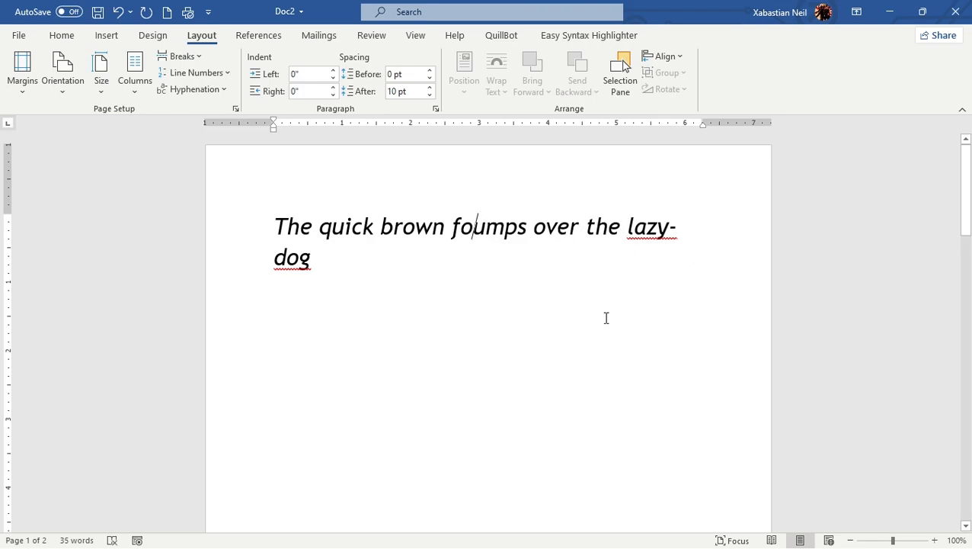
pyautogui.click(118, 13)
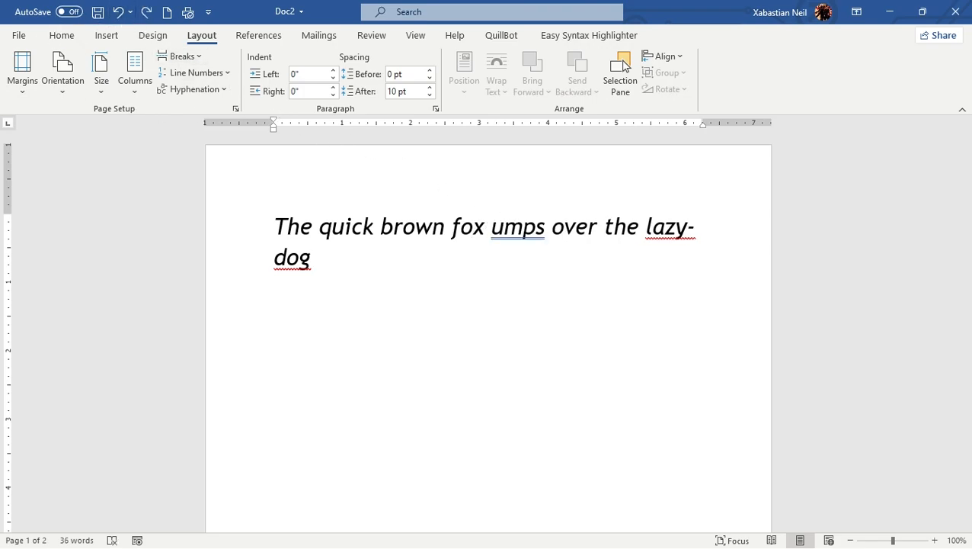
pyautogui.click(118, 13)
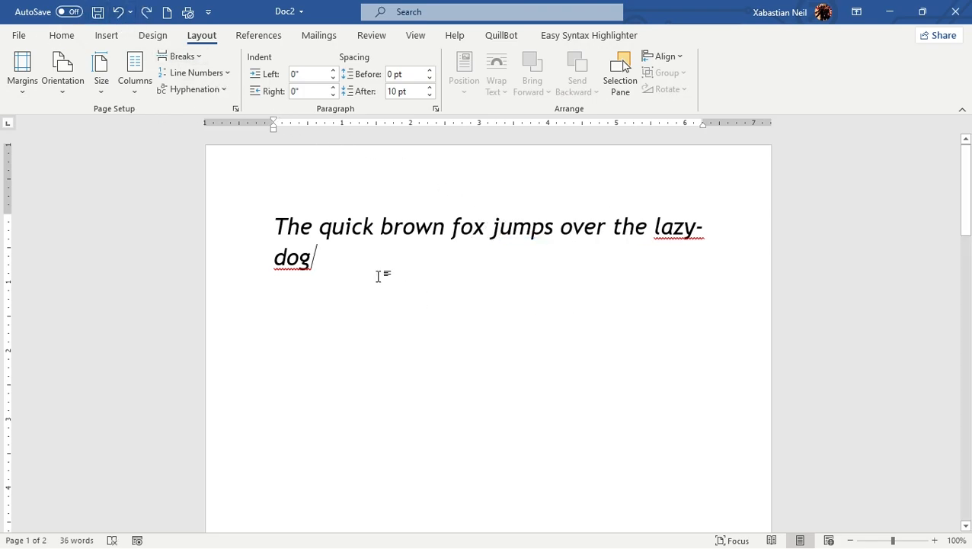
# Step: Replace "lazy-dog" at the end of the sentence with "beutiful" to test automatic hyphenation
pyautogui.press('BackSpace')
pyautogui.press('BackSpace')
pyautogui.press('BackSpace')
pyautogui.press('BackSpace')
pyautogui.press('BackSpace')
pyautogui.press('BackSpace')
pyautogui.press('BackSpace')
pyautogui.write('beuti')
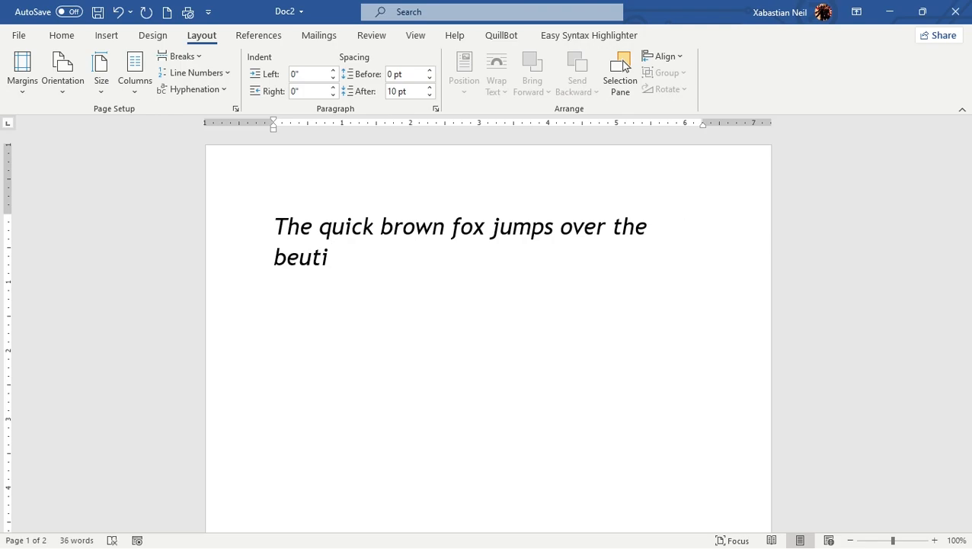
pyautogui.write('ful')
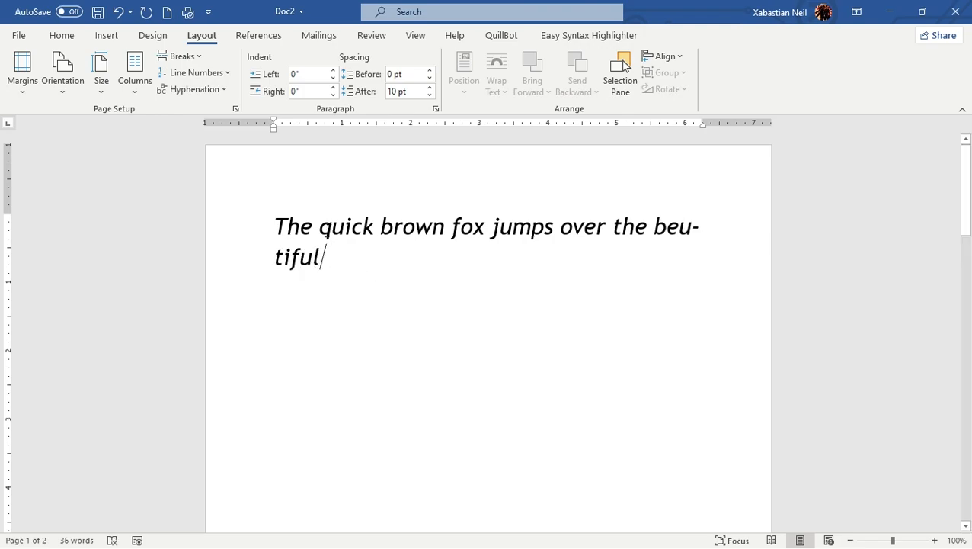
# Step: Correct "beutiful" at the end of the sentence to "beautiful"
pyautogui.doubleClick(705, 230)
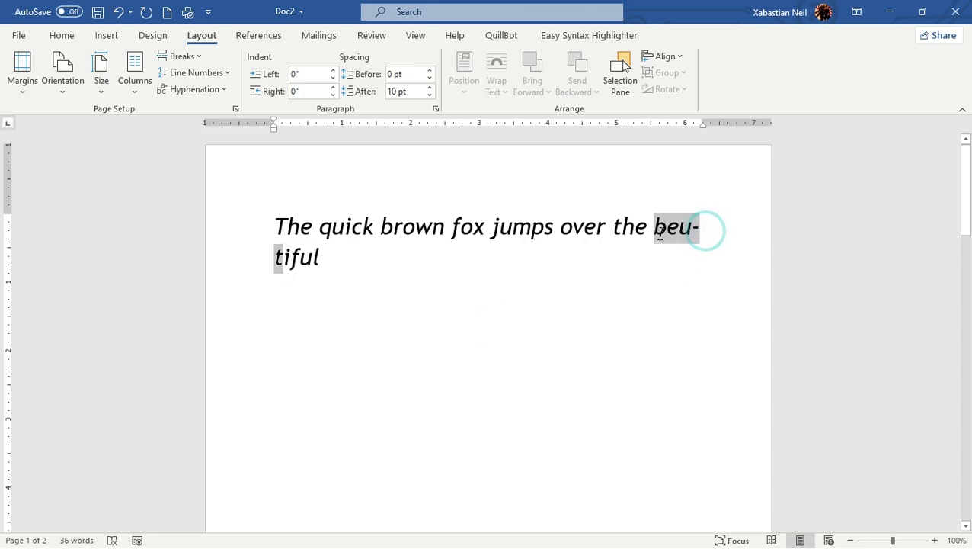
pyautogui.click(347, 264)
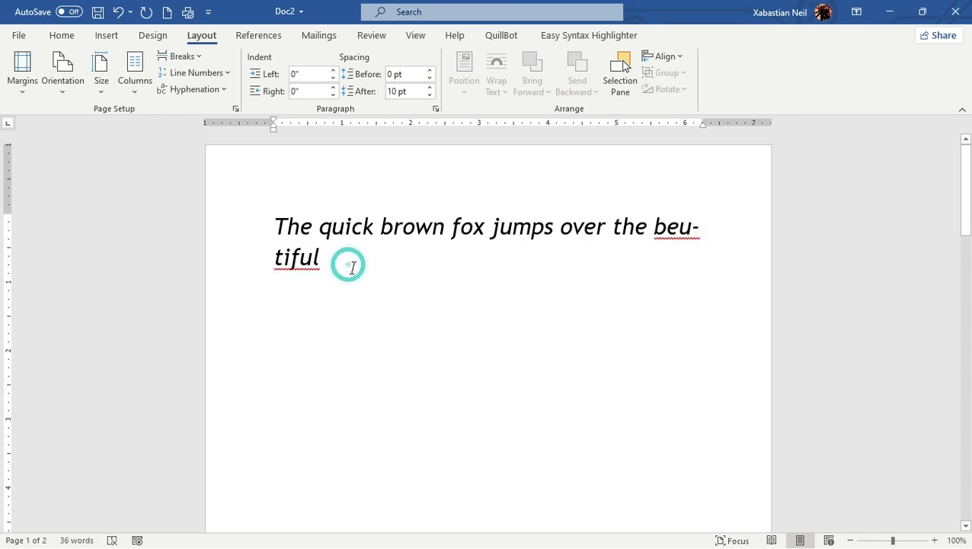
pyautogui.click(682, 225)
pyautogui.write('a')
pyautogui.click(520, 334)
pyautogui.click(498, 270)
pyautogui.click(710, 232)
pyautogui.press('Delete')
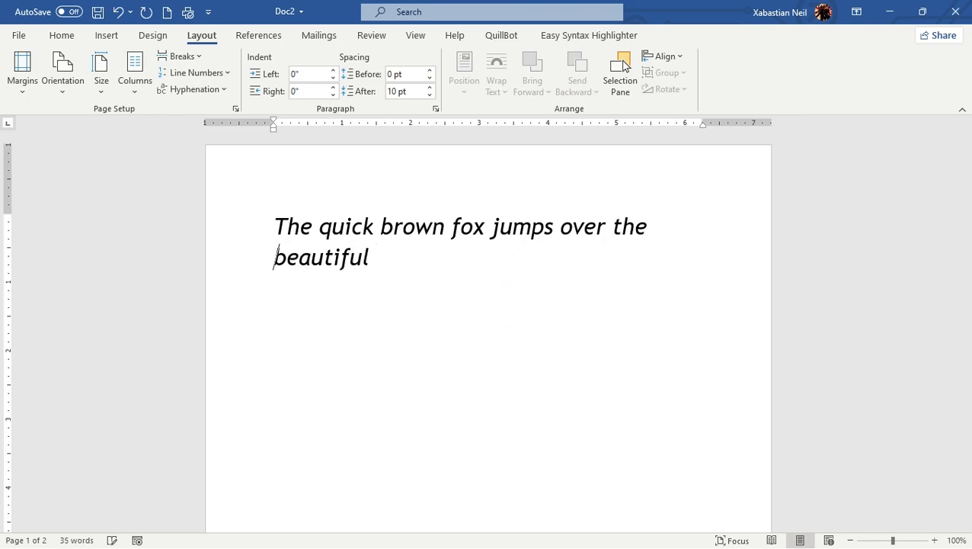
pyautogui.click(550, 297)
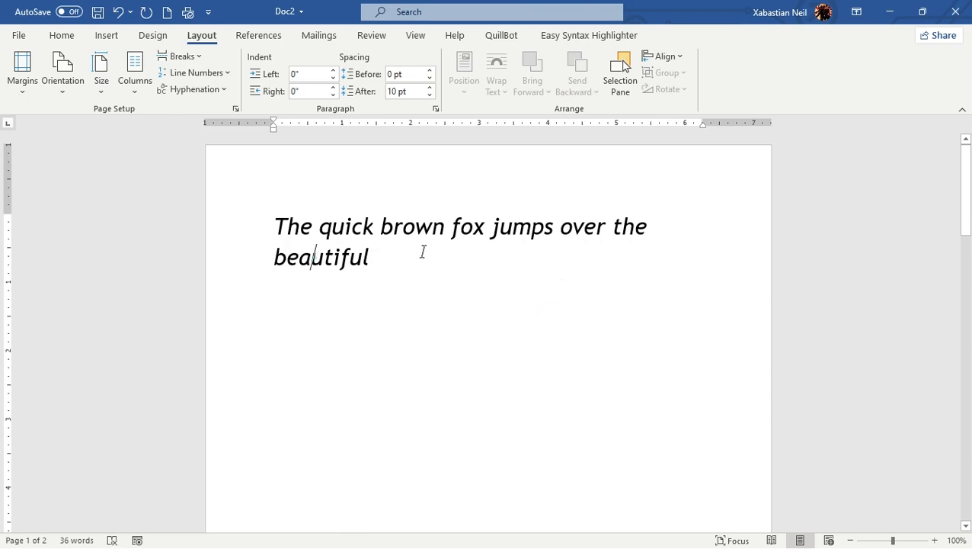
# Step: Remove the "a" from "beautiful" to test automatic hyphenation on the misspelled word, and undo the removal
pyautogui.press('BackSpace')
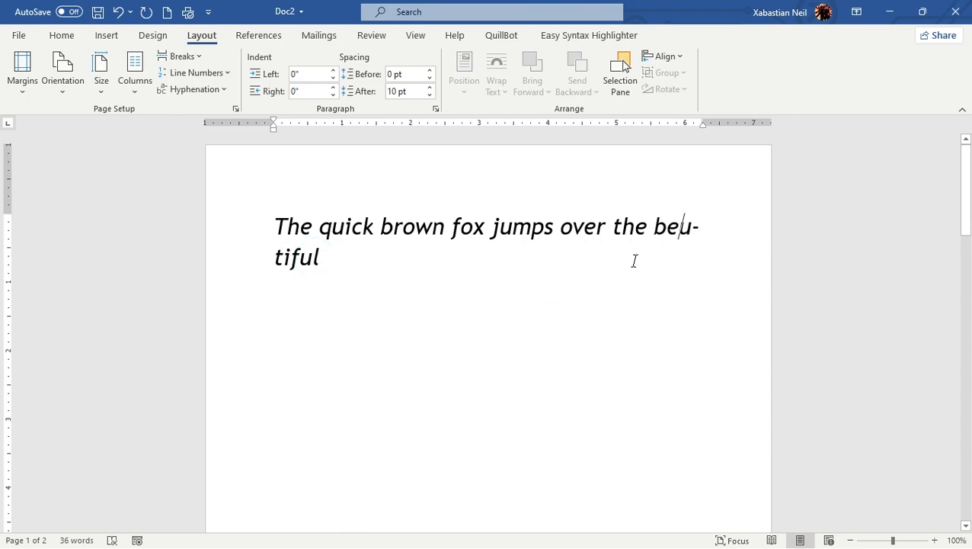
pyautogui.click(194, 90)
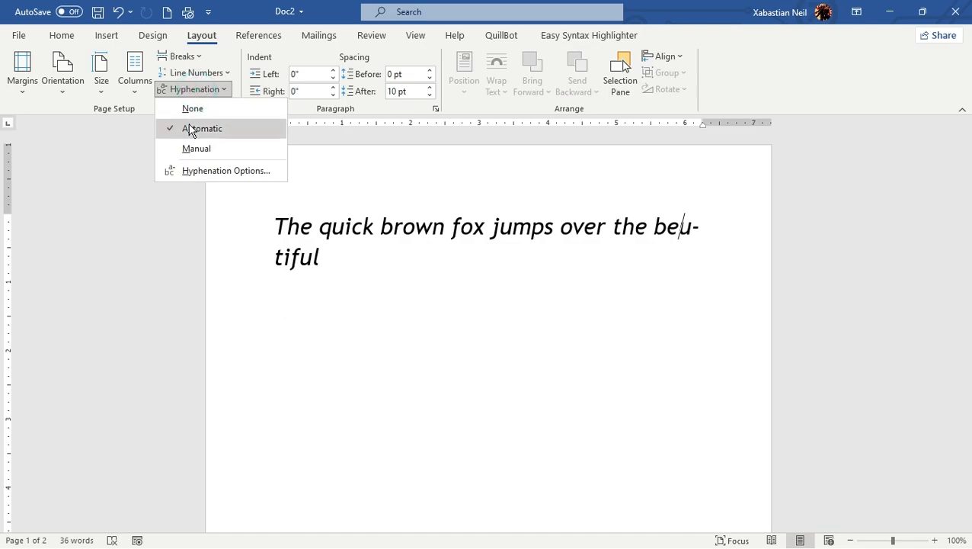
pyautogui.click(190, 128)
pyautogui.click(374, 155)
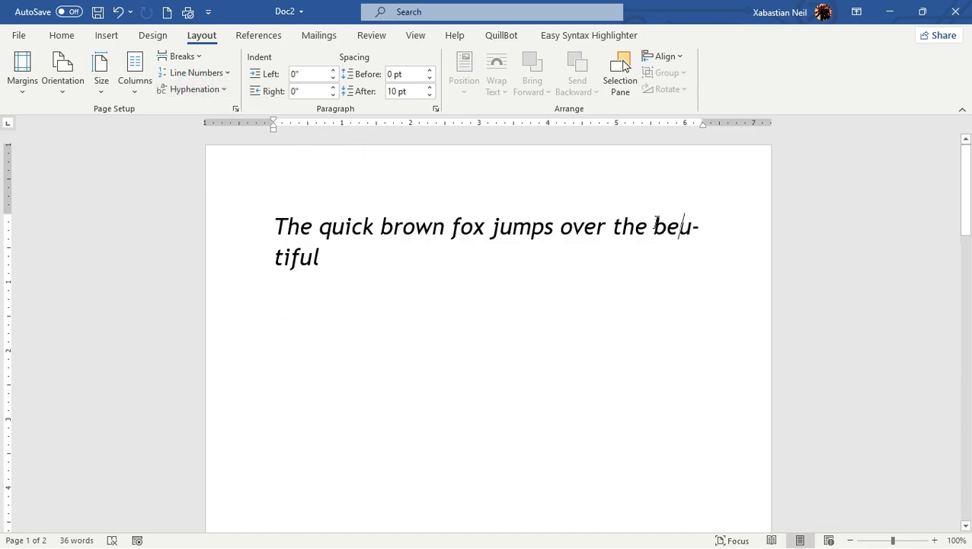
pyautogui.hotkey('ctrl', 'z')
pyautogui.click(666, 318)
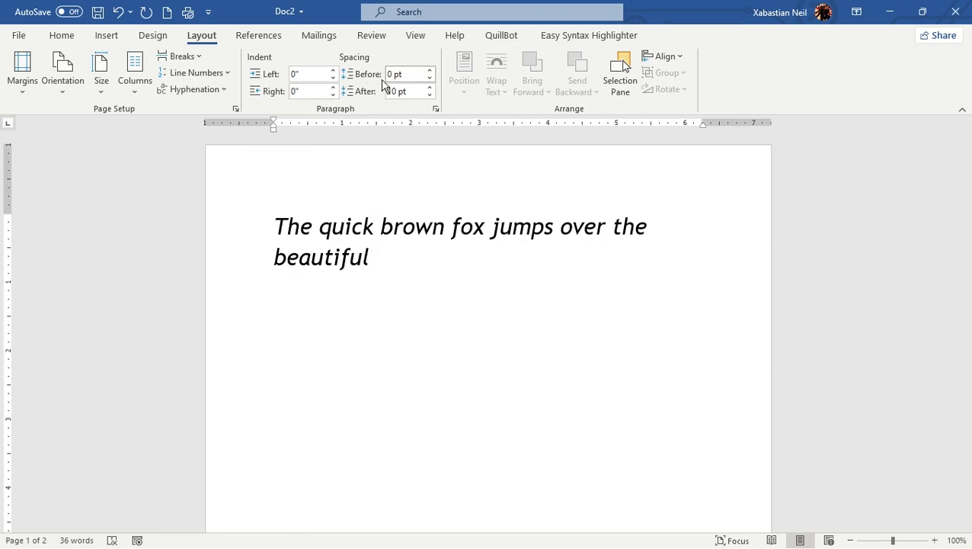
# Step: Set the sentence's paragraph spacing to 42 pt before and Auto after
pyautogui.click(431, 79)
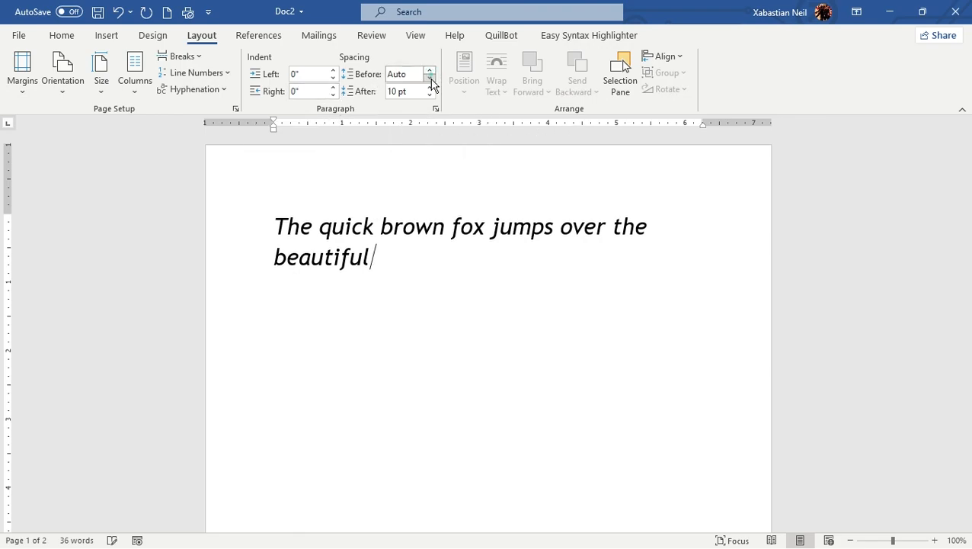
pyautogui.click(430, 70)
pyautogui.click(430, 71)
pyautogui.click(430, 70)
pyautogui.click(430, 70)
pyautogui.click(430, 70)
pyautogui.click(430, 70)
pyautogui.click(429, 70)
pyautogui.click(430, 94)
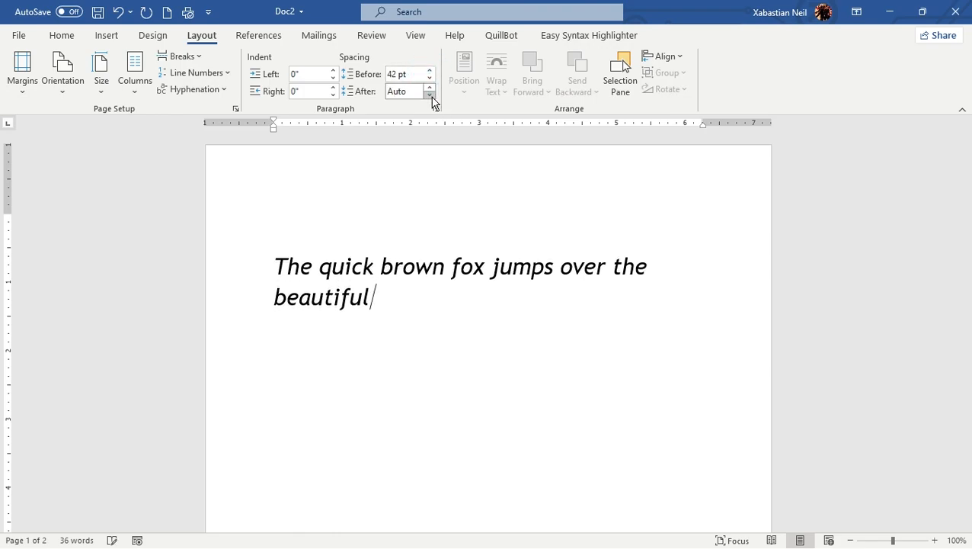
# Step: Try lowering and raising the paragraph's left indent, returning it to 0"
pyautogui.click(333, 77)
pyautogui.click(333, 77)
pyautogui.click(333, 77)
pyautogui.click(333, 77)
pyautogui.click(333, 77)
pyautogui.click(333, 77)
pyautogui.click(333, 71)
pyautogui.click(333, 71)
pyautogui.click(333, 70)
pyautogui.click(333, 71)
pyautogui.click(333, 71)
pyautogui.click(333, 70)
pyautogui.click(327, 73)
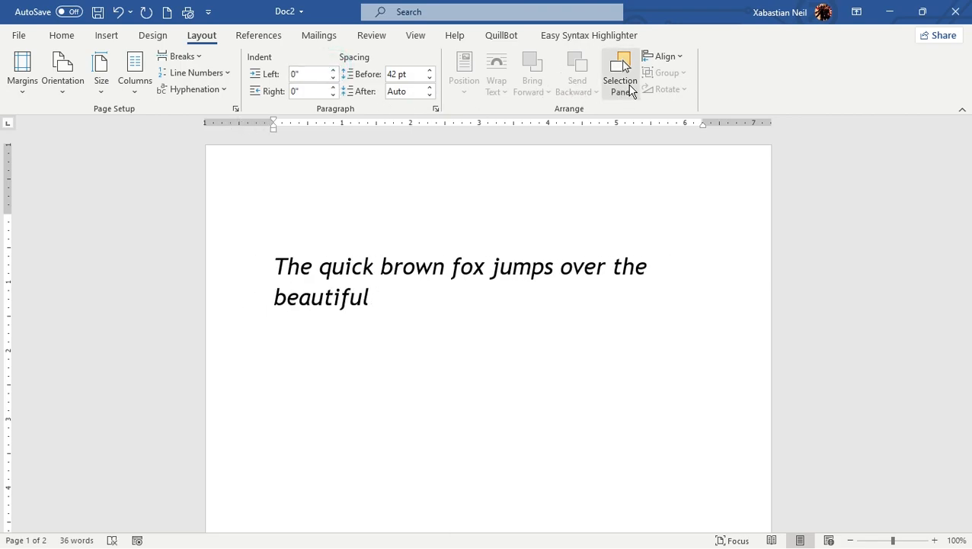
# Step: Show the list of selectable objects and set object alignment to Align to Page
pyautogui.click(630, 92)
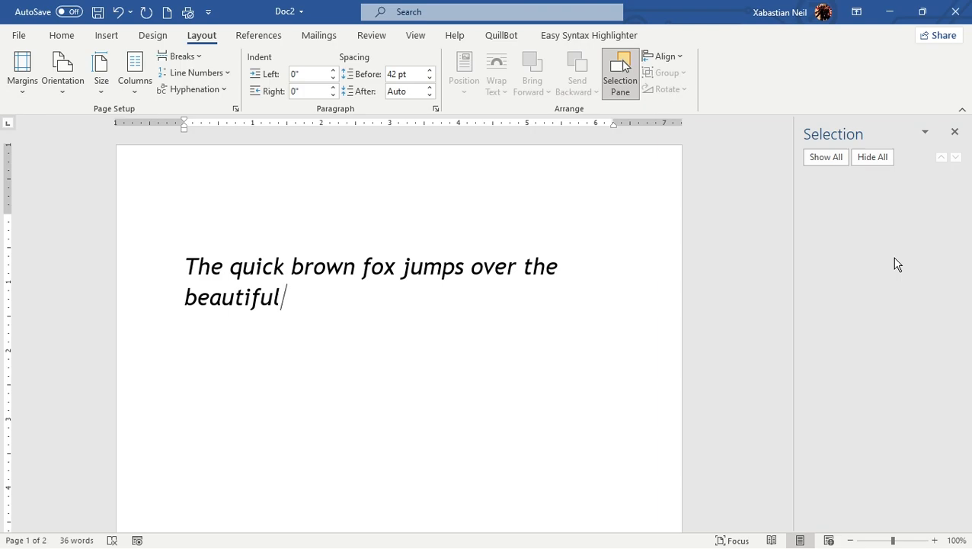
pyautogui.click(674, 61)
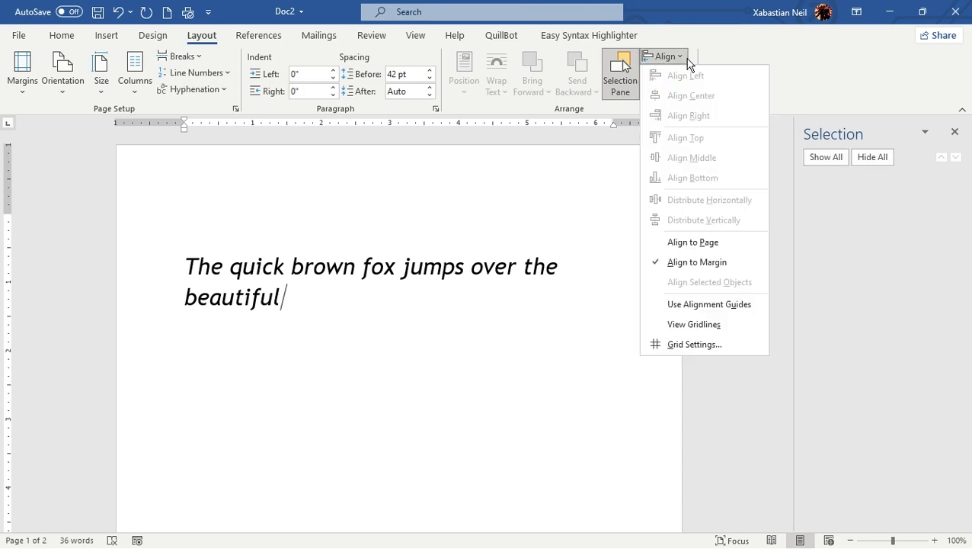
pyautogui.click(736, 244)
# Step: Select the whole sentence, set alignment to Align to Margin, and close the Selection pane
pyautogui.tripleClick(347, 309)
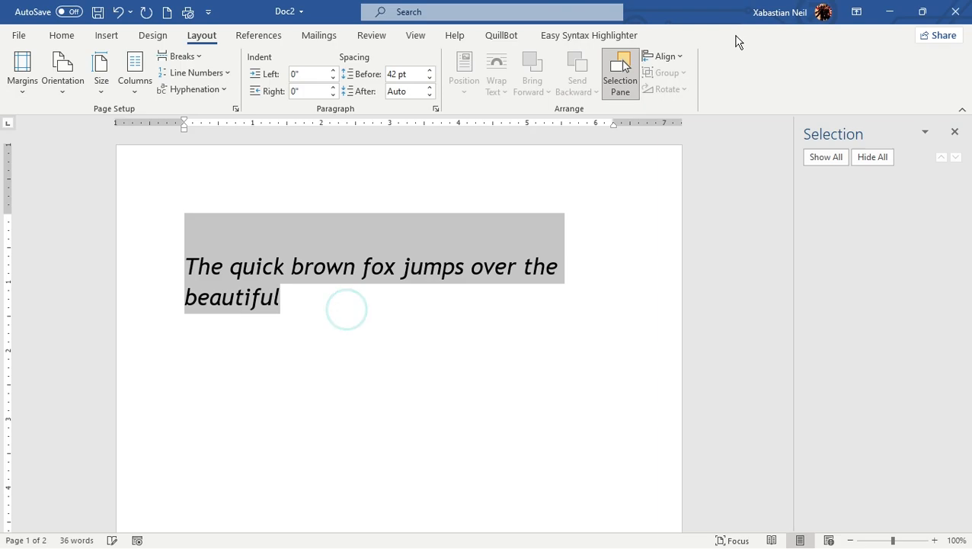
pyautogui.click(663, 55)
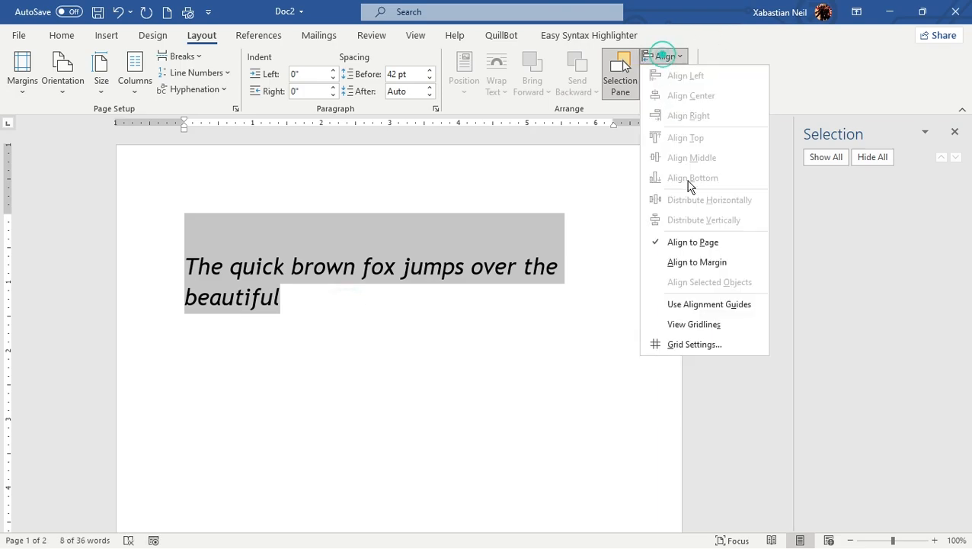
pyautogui.click(722, 265)
pyautogui.click(661, 298)
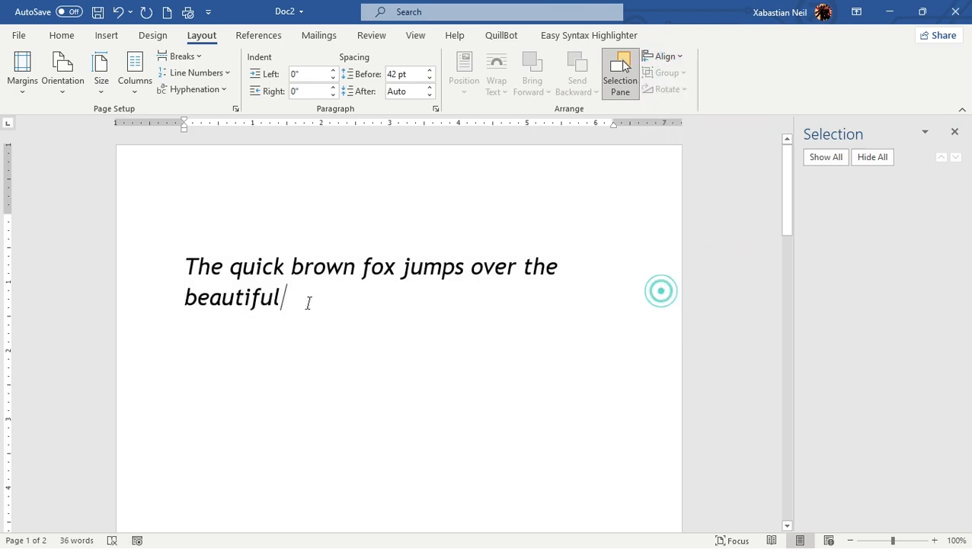
pyautogui.click(955, 132)
# Step: Set the paragraph spacing before the sentence to Auto
pyautogui.click(430, 79)
pyautogui.click(431, 78)
pyautogui.click(431, 78)
pyautogui.click(431, 78)
pyautogui.click(430, 78)
pyautogui.click(431, 79)
pyautogui.click(430, 78)
pyautogui.click(431, 78)
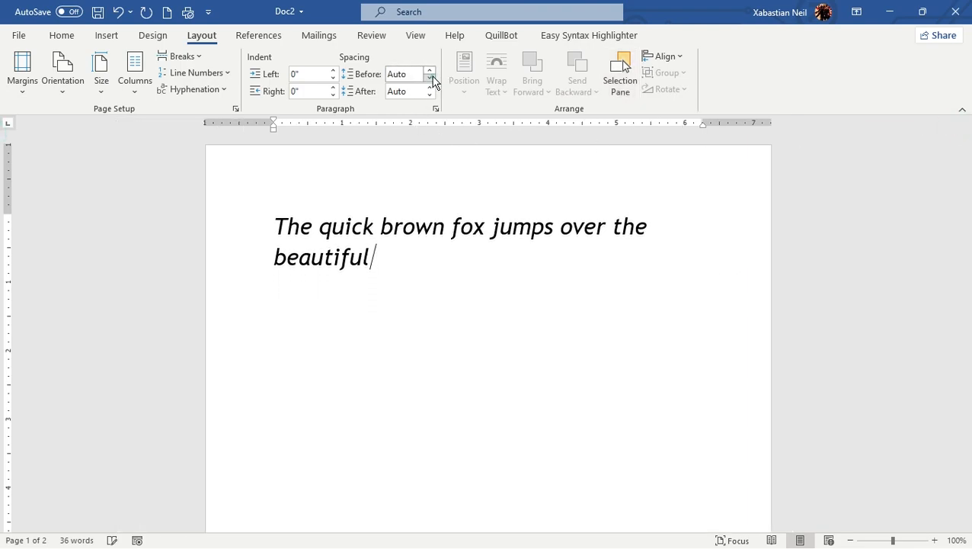
# Step: Select the whole sentence, set alignment to Align to Page, and clear the selection
pyautogui.moveTo(438, 274); pyautogui.dragTo(203, 217)
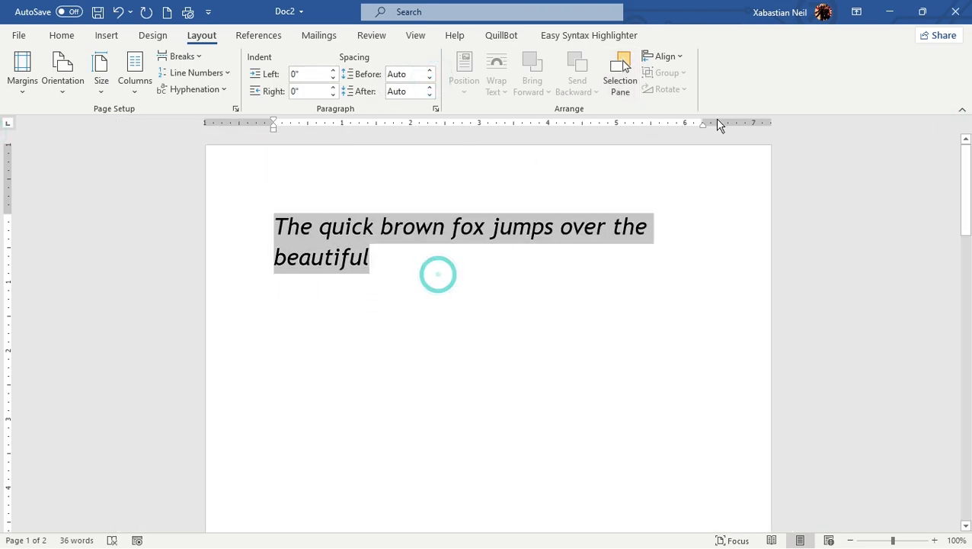
pyautogui.click(664, 57)
pyautogui.click(729, 249)
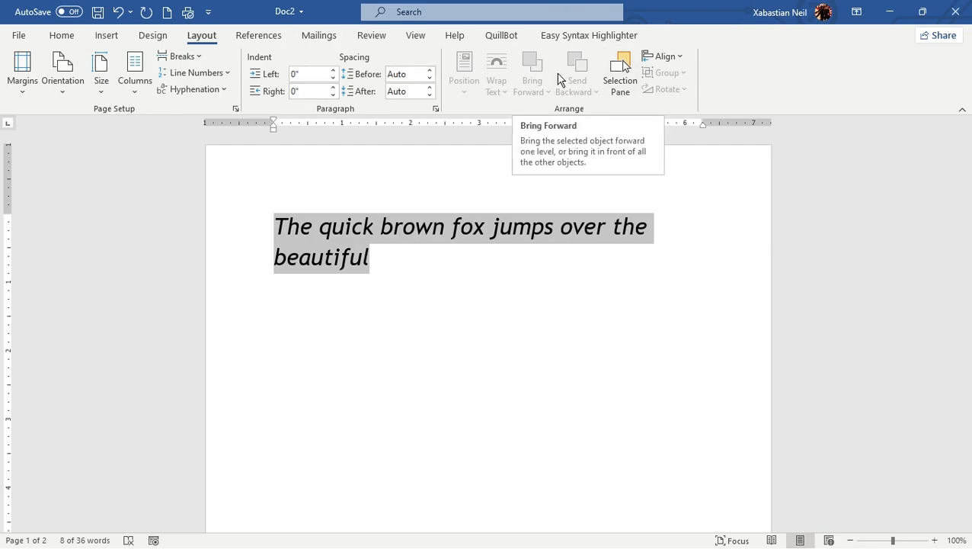
pyautogui.click(393, 279)
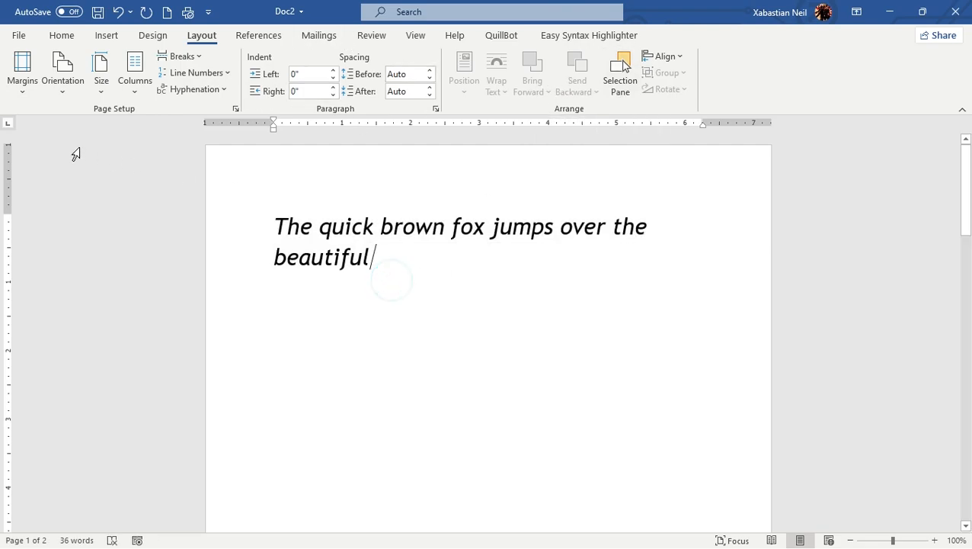